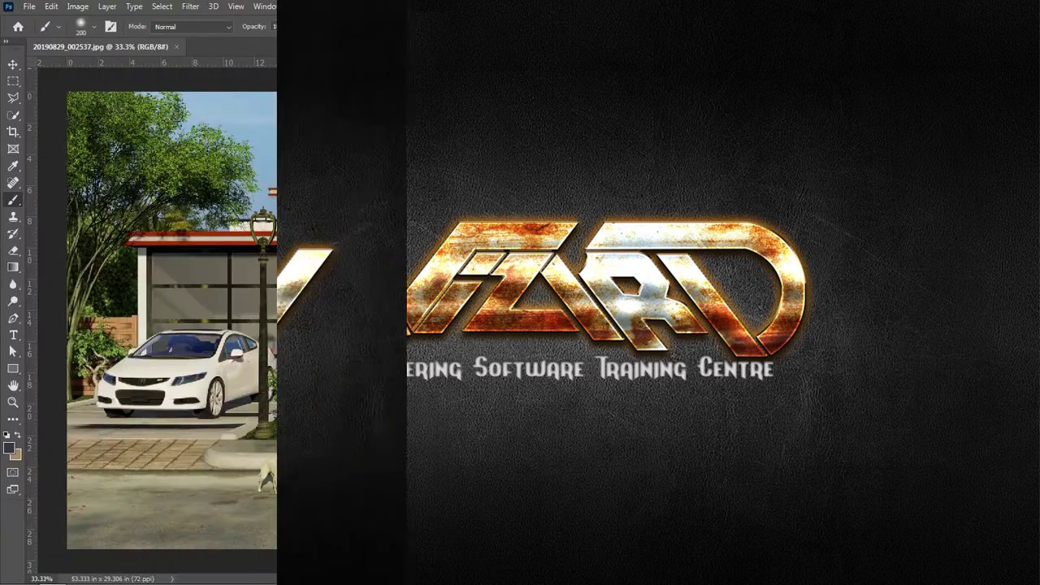
Step: Fit the house street render on screen with the Zoom tool's Fit on Screen option
click(13, 67)
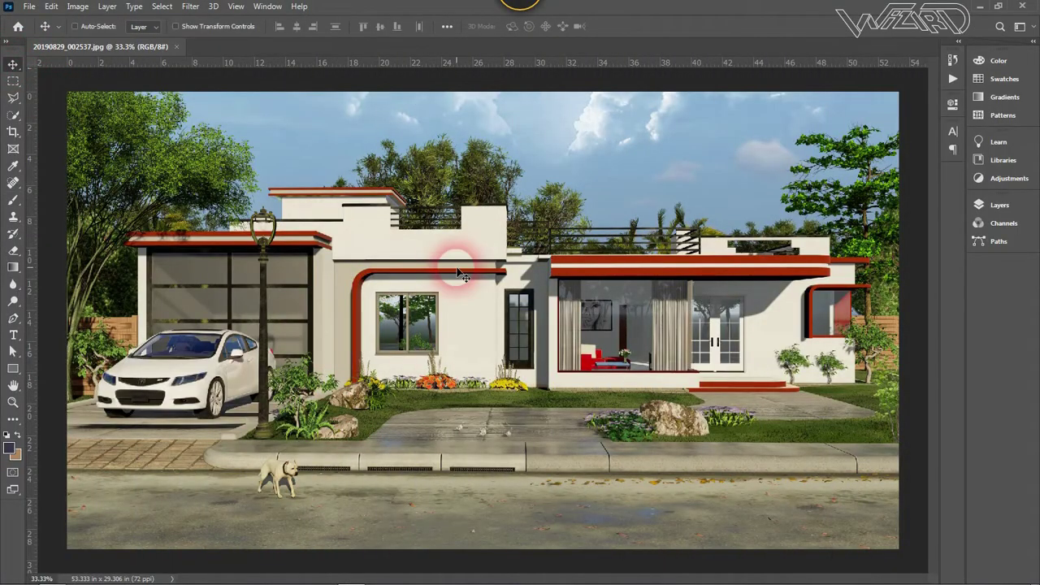
key(z)
right_click(464, 291)
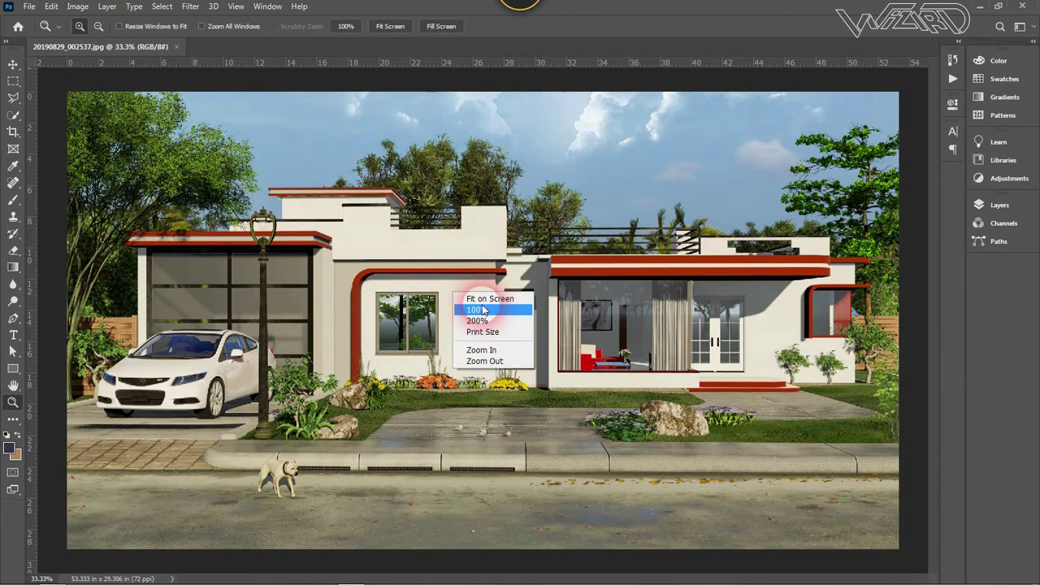
click(488, 296)
Step: Place the asphalt puddle map PNG as an embedded layer and position a second copy beside it
click(13, 64)
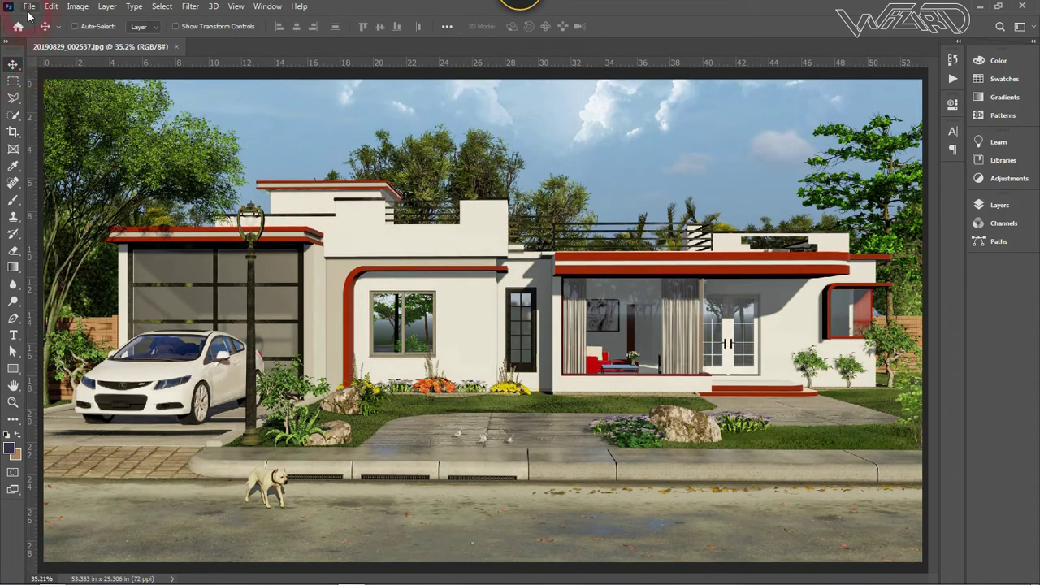
click(28, 6)
click(59, 254)
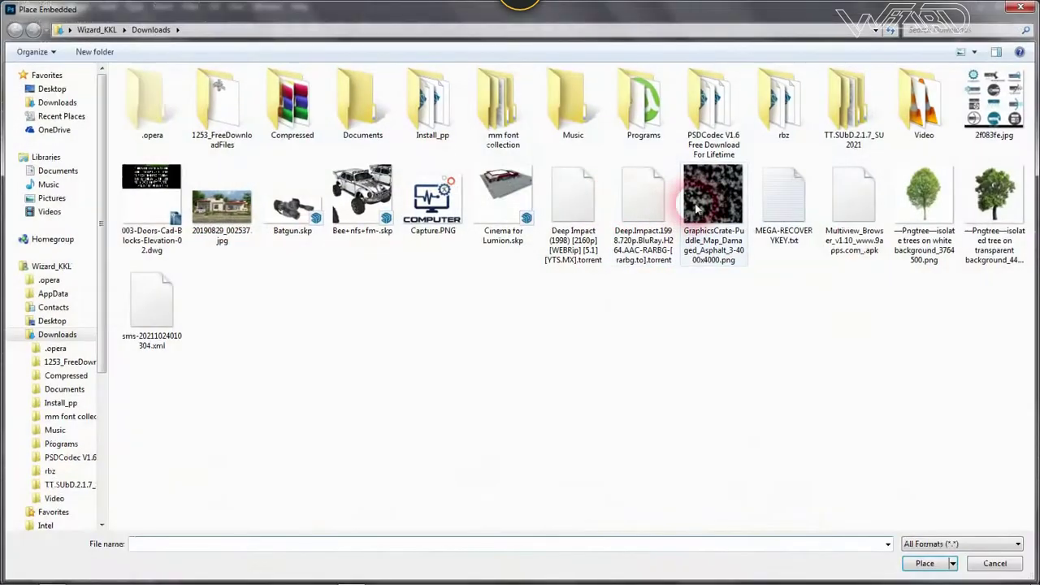
click(712, 213)
click(925, 563)
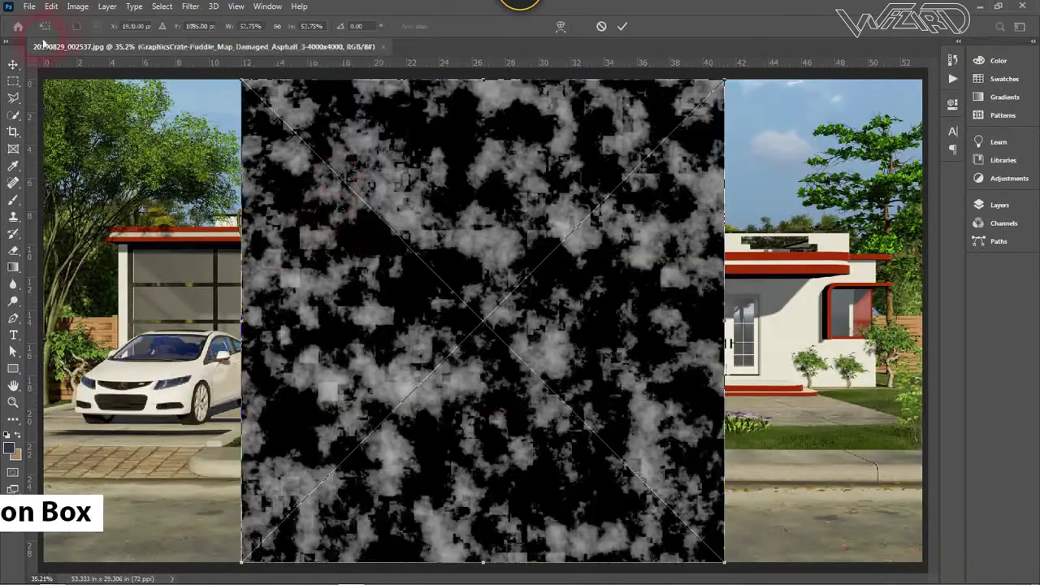
click(13, 65)
click(416, 246)
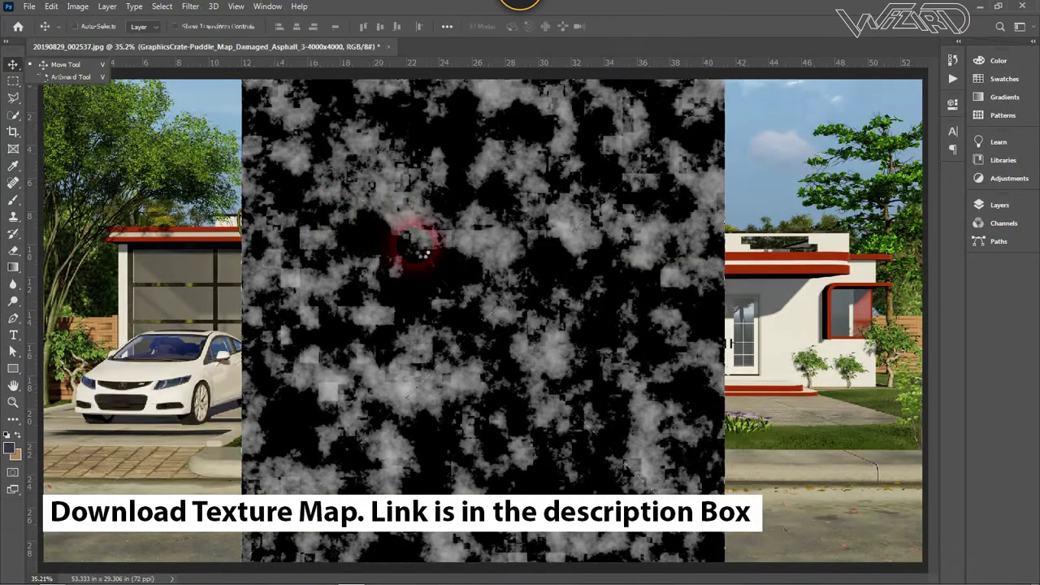
mouse_move(424, 243)
mouse_down()
mouse_move(280, 264)
mouse_move(721, 253)
mouse_move(708, 243)
mouse_up()
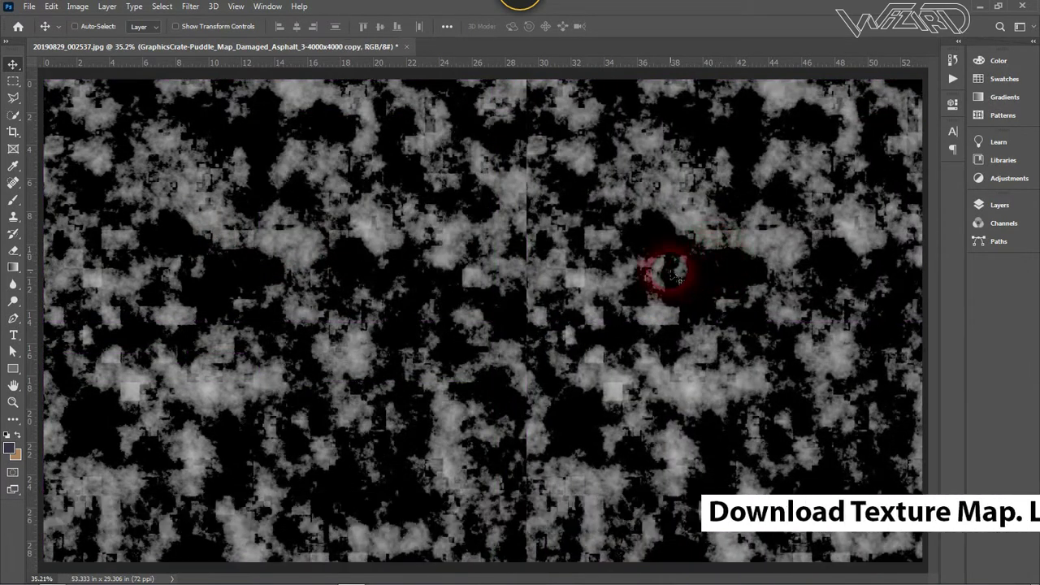
Step: Mirror the right puddle texture copy with Flip Vertical and Flip Horizontal
key(ctrl+t)
right_click(677, 254)
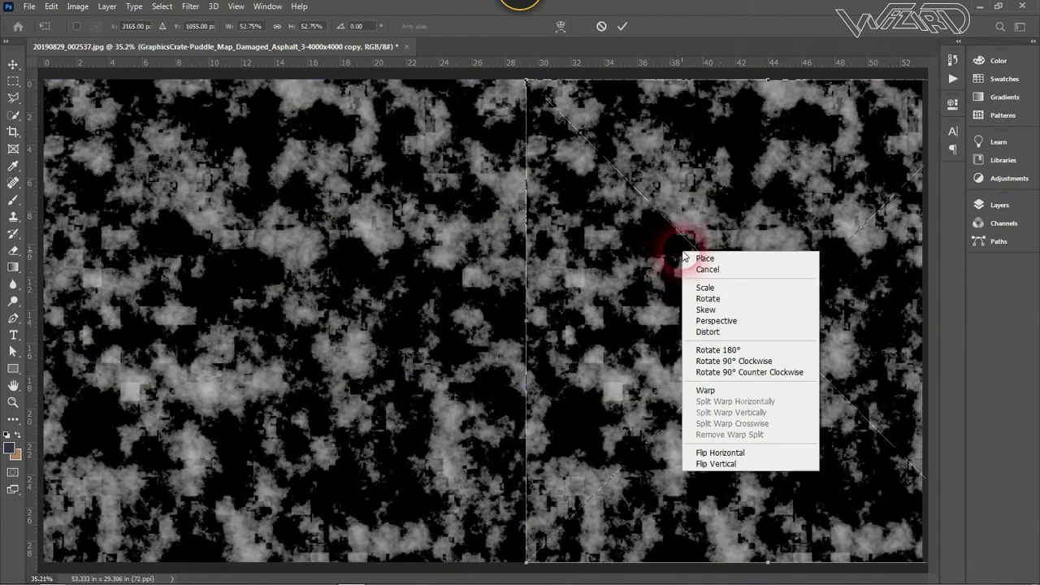
click(725, 464)
right_click(696, 379)
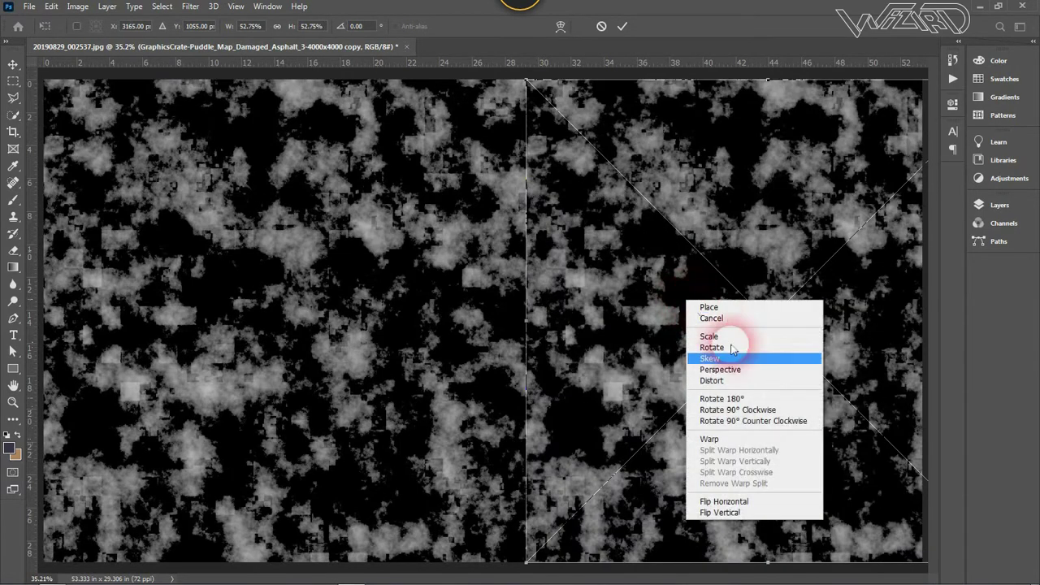
click(735, 499)
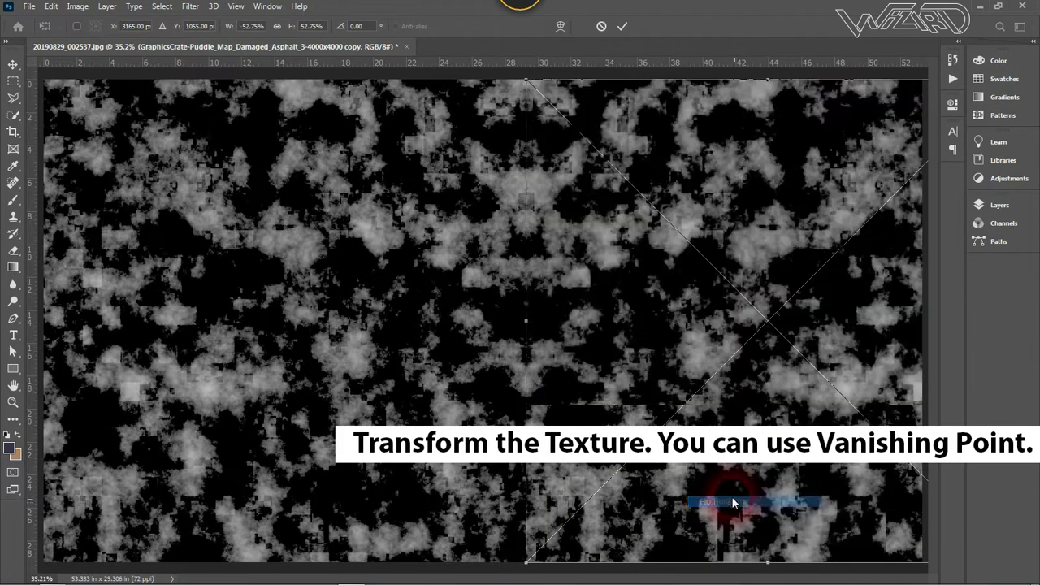
click(623, 26)
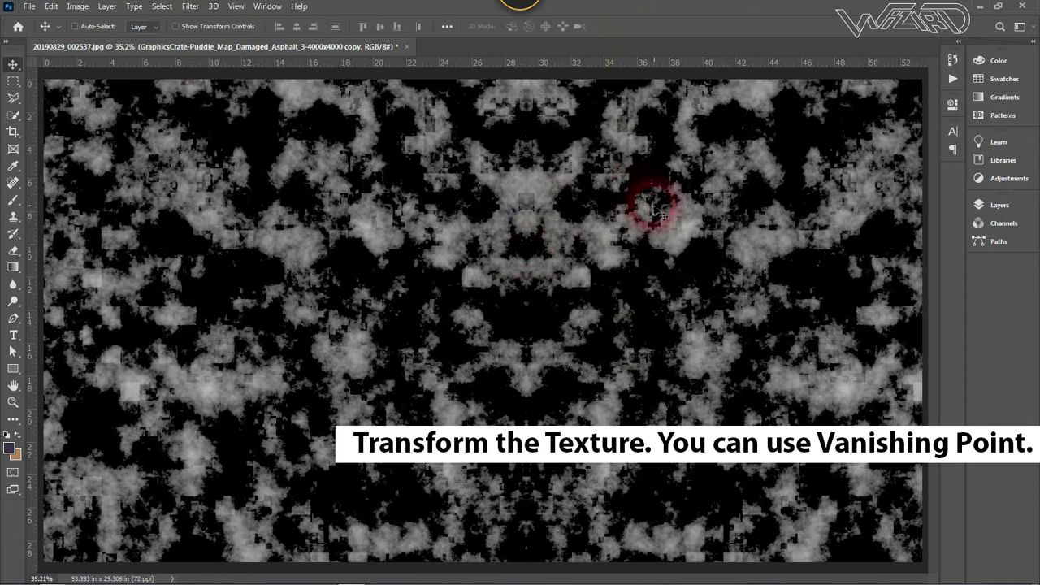
Step: Merge both texture copies into one layer and convert it to a smart object
click(996, 205)
shift+click(928, 351)
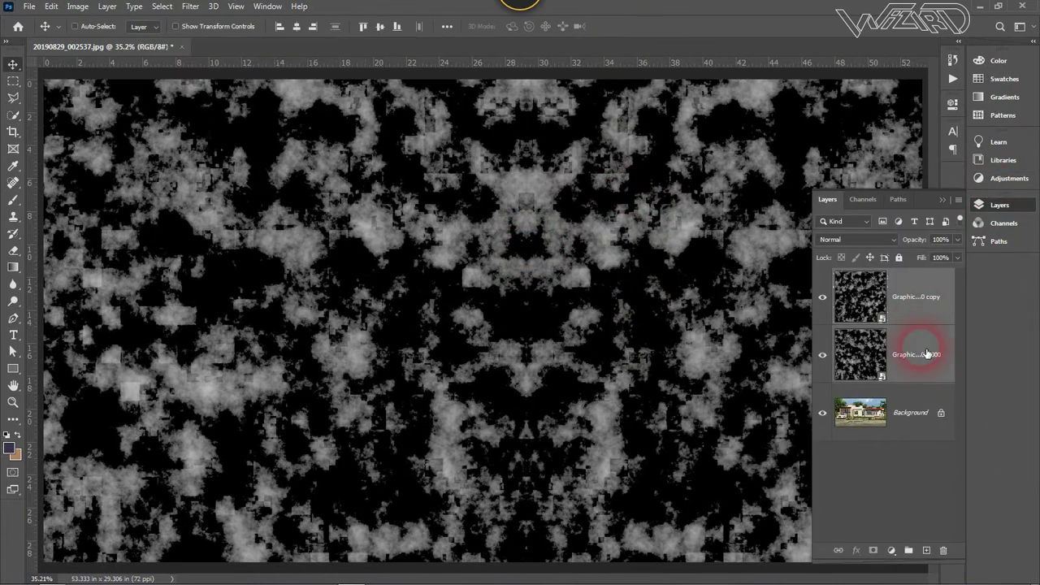
right_click(927, 349)
click(867, 420)
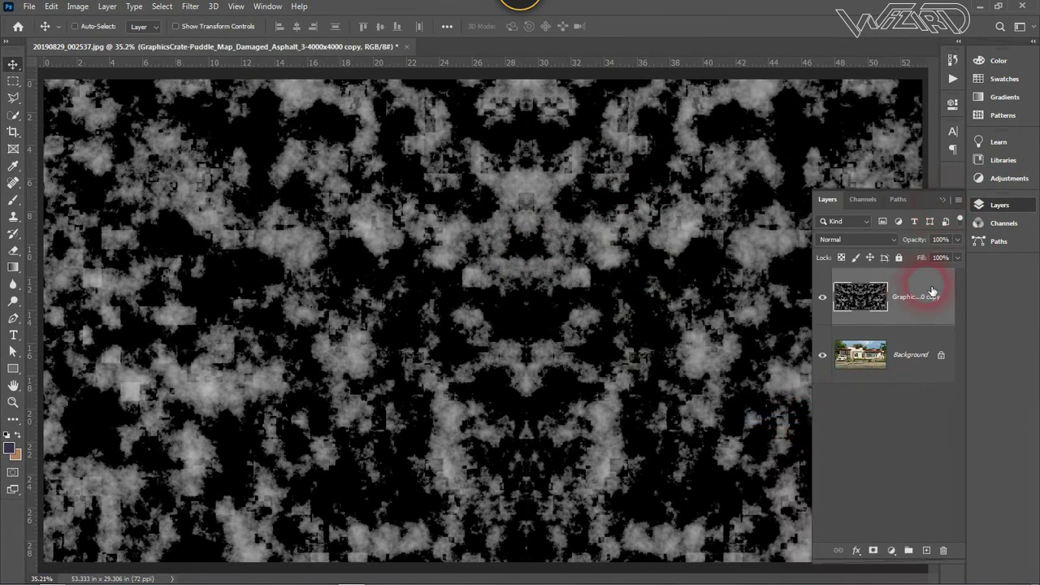
right_click(932, 291)
click(837, 215)
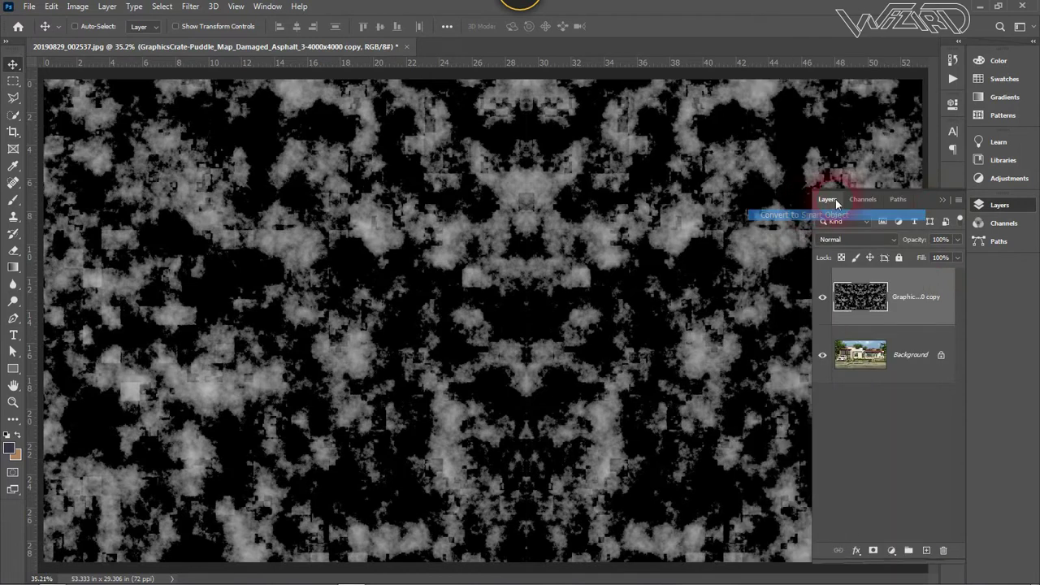
click(941, 201)
Step: Squash the puddle texture down into a strip over the road
key(ctrl+t)
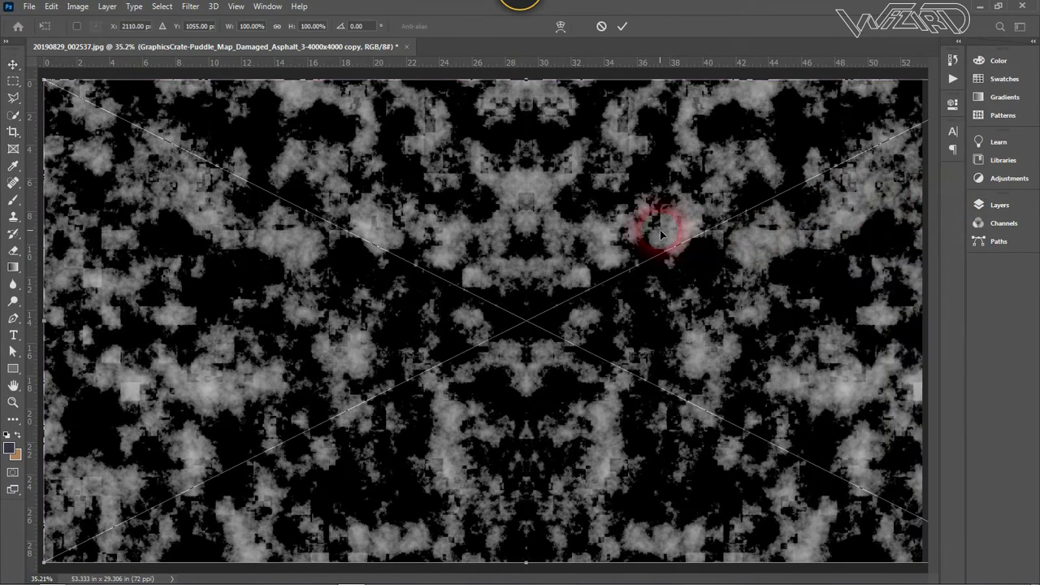
right_click(517, 92)
click(527, 83)
drag(528, 83, 559, 485)
Step: Widen the strip's bottom edge with Perspective, nudge it left, then refit the view
right_click(544, 527)
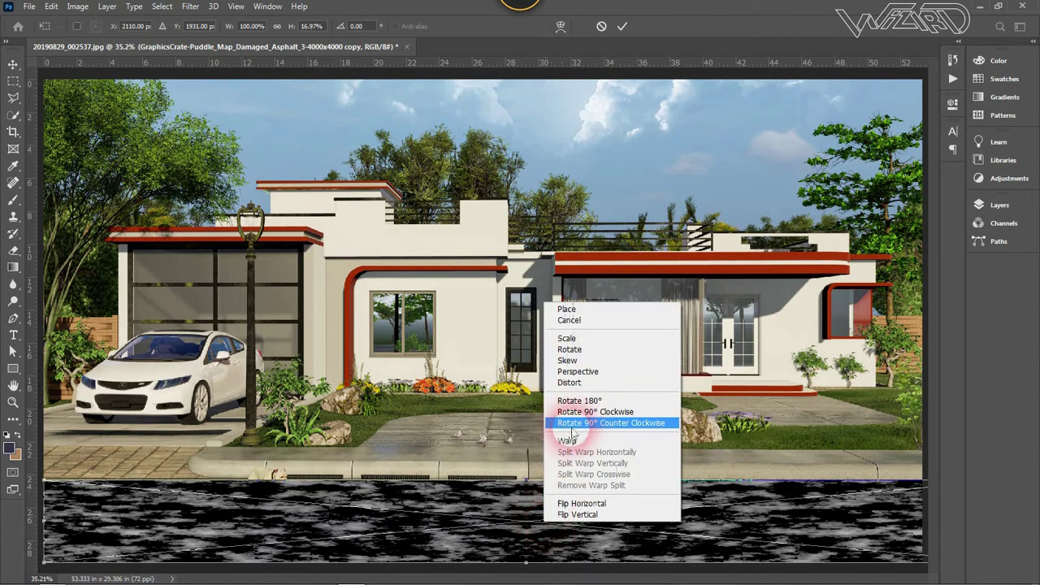
click(580, 374)
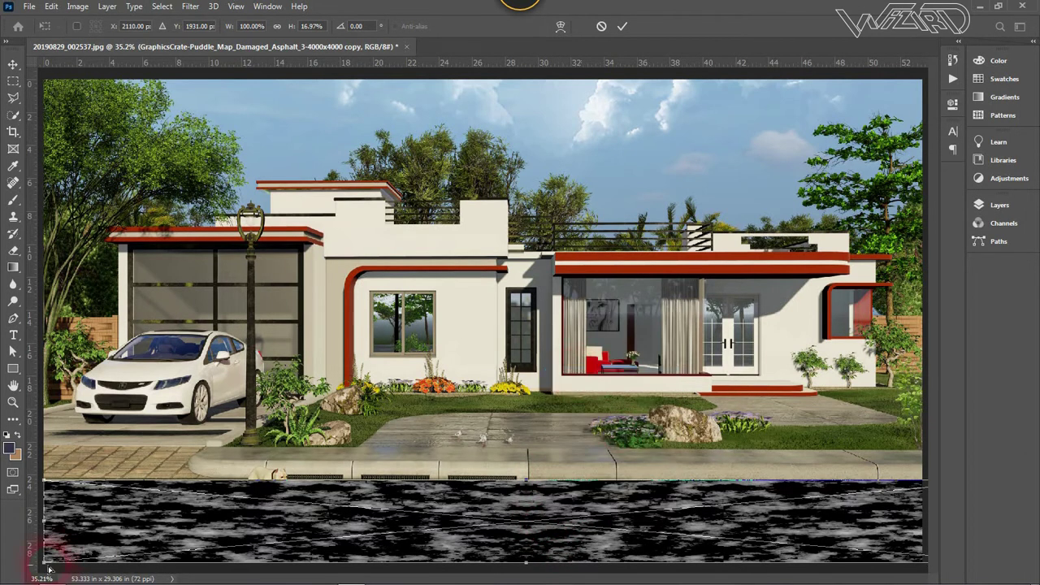
drag(46, 566, 32, 566)
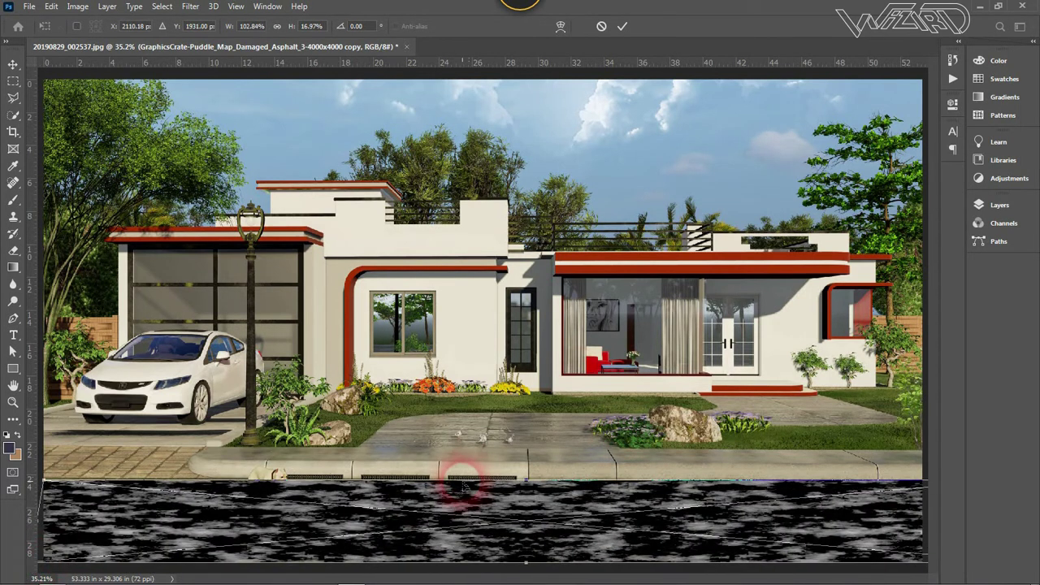
scroll(463, 486, down, 2)
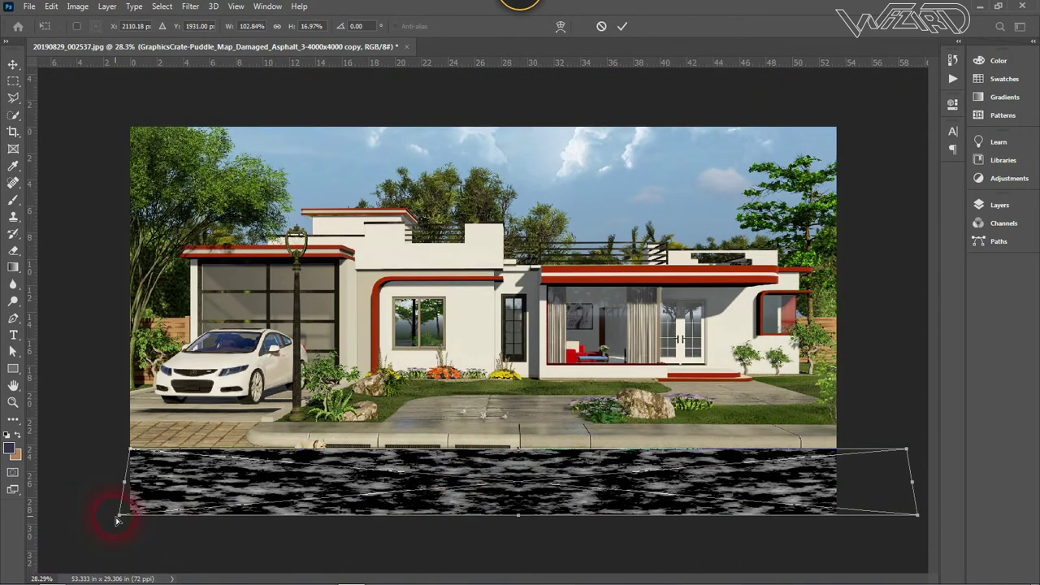
drag(117, 520, 85, 530)
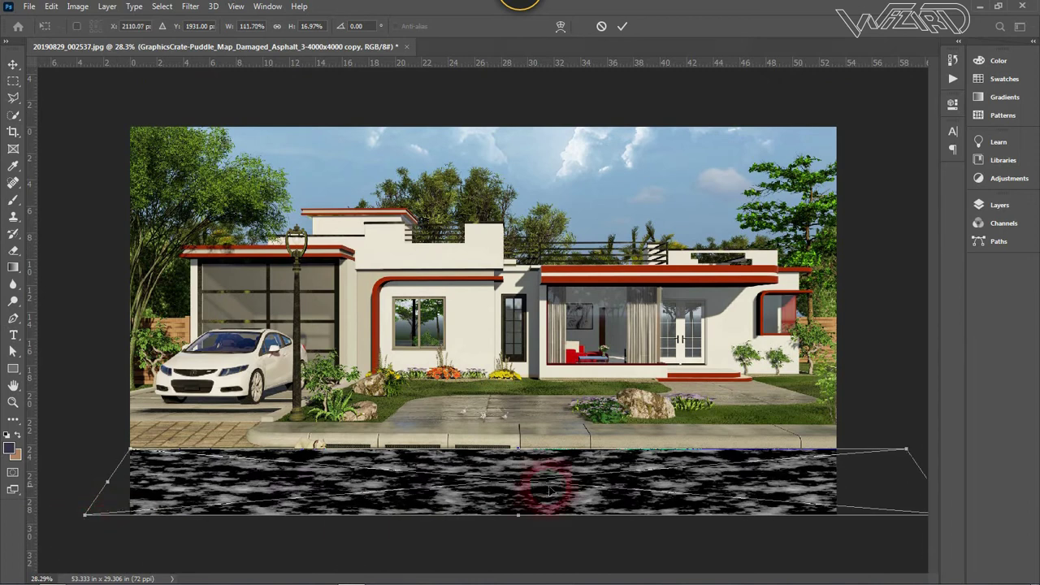
drag(549, 490, 522, 494)
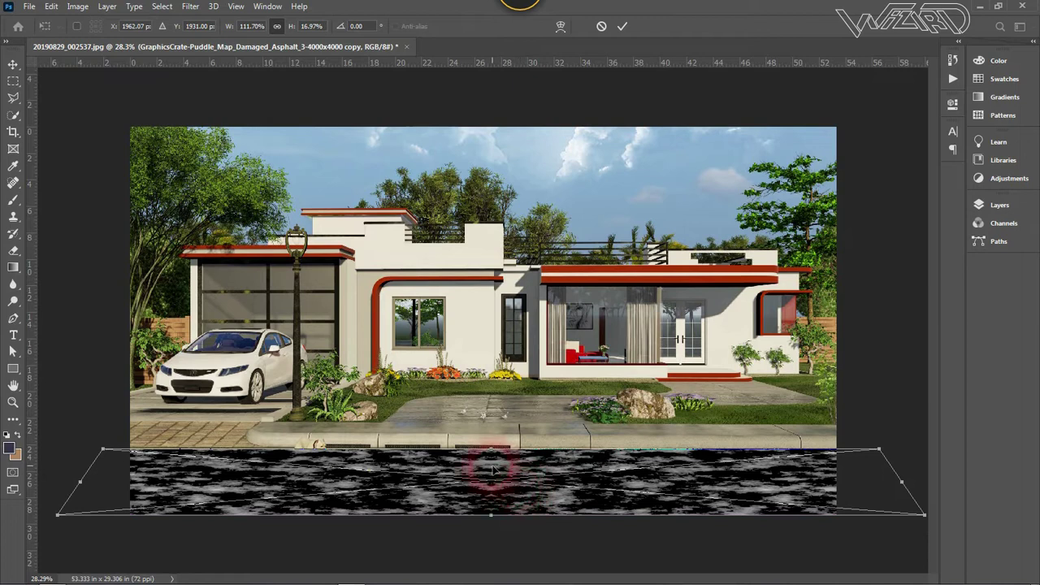
click(13, 403)
right_click(478, 458)
click(501, 469)
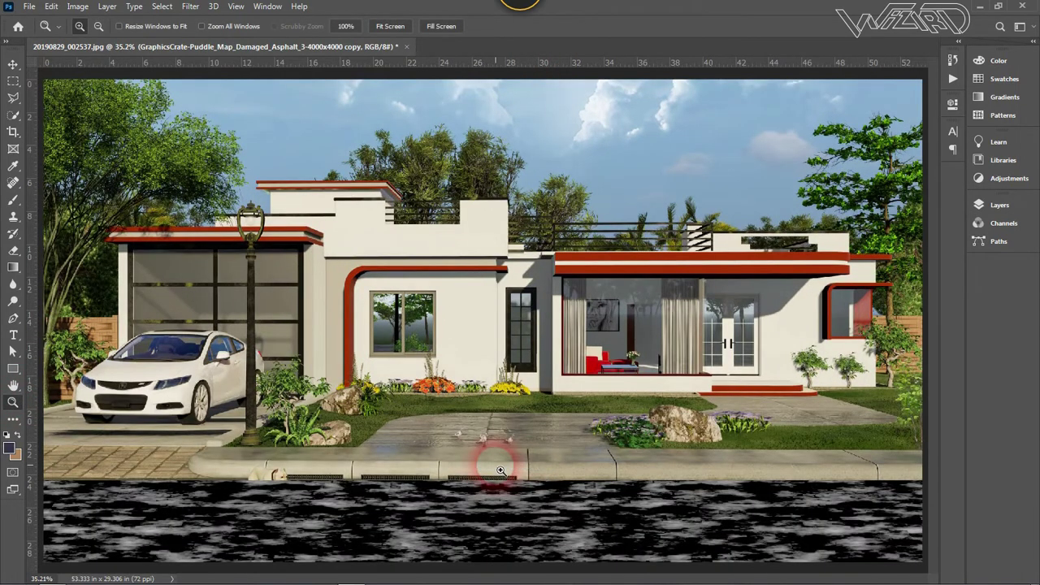
key(v)
key(F7)
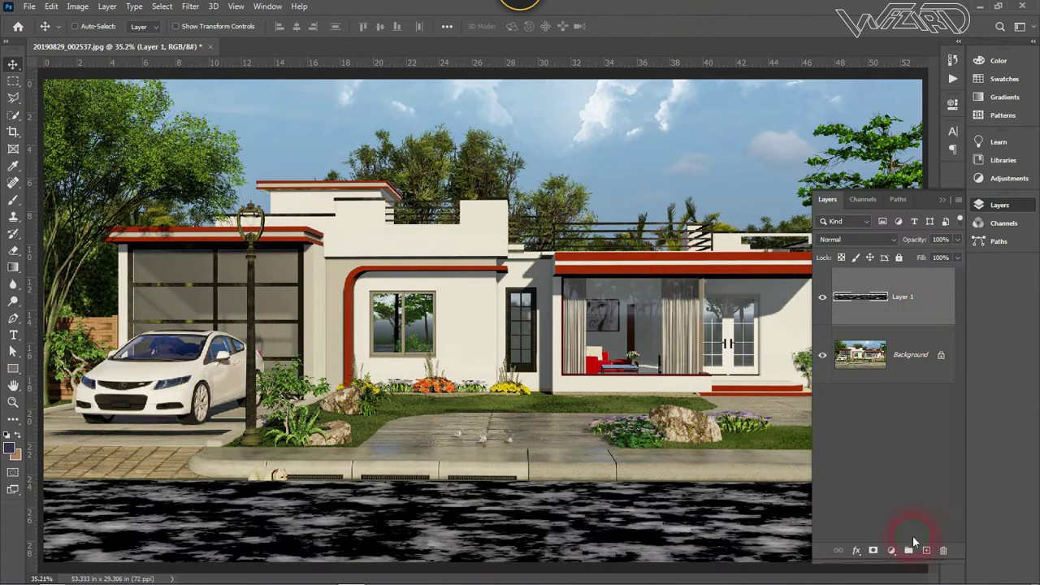
Step: Add a black Solid Color fill layer above the Background
click(924, 350)
click(891, 551)
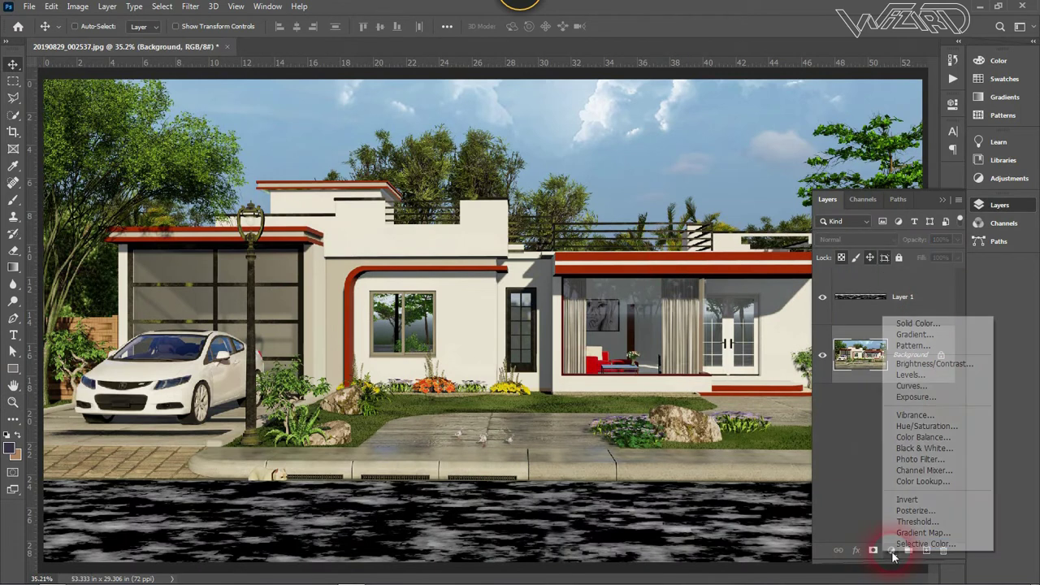
click(917, 324)
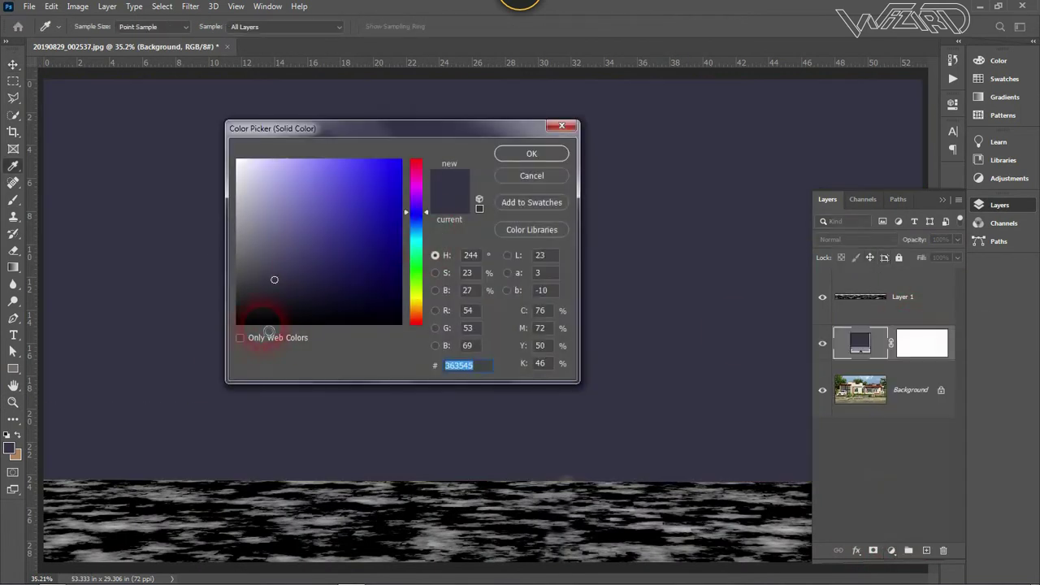
click(265, 324)
click(532, 154)
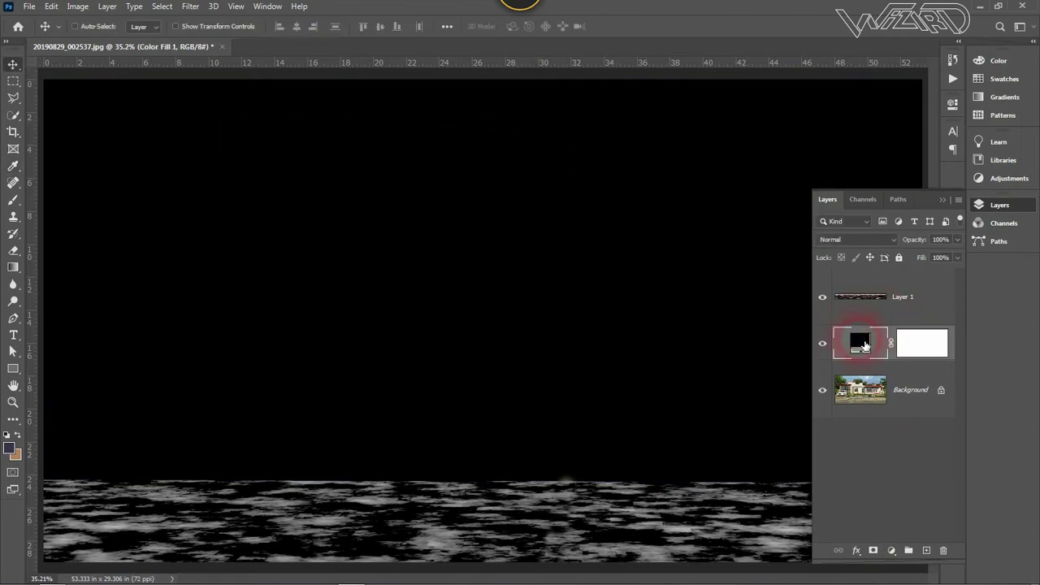
double_click(864, 346)
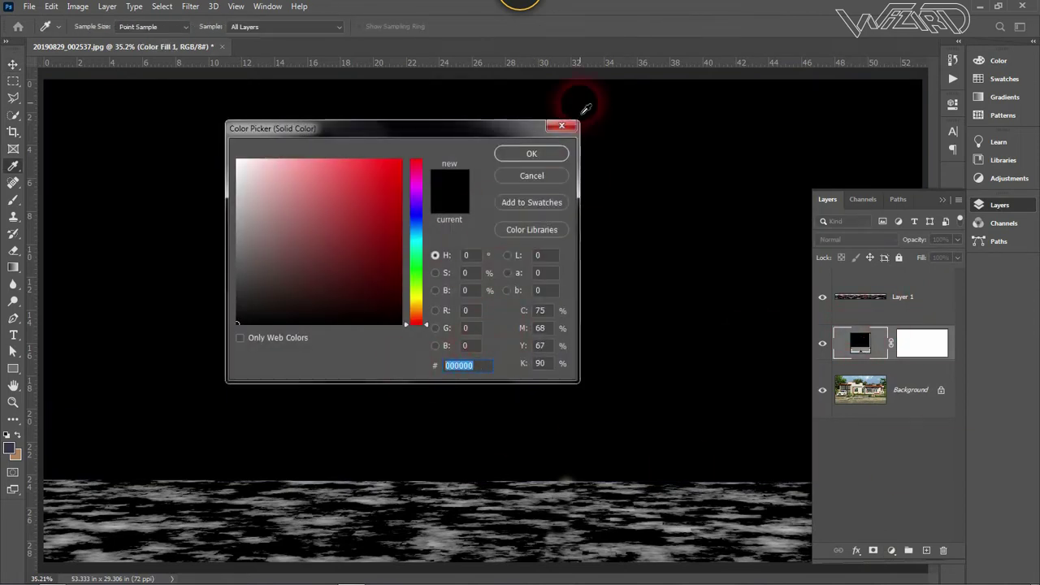
click(532, 153)
Step: Add a Curves adjustment above the puddle texture, lowering the white point to brighten puddles
click(924, 298)
click(890, 552)
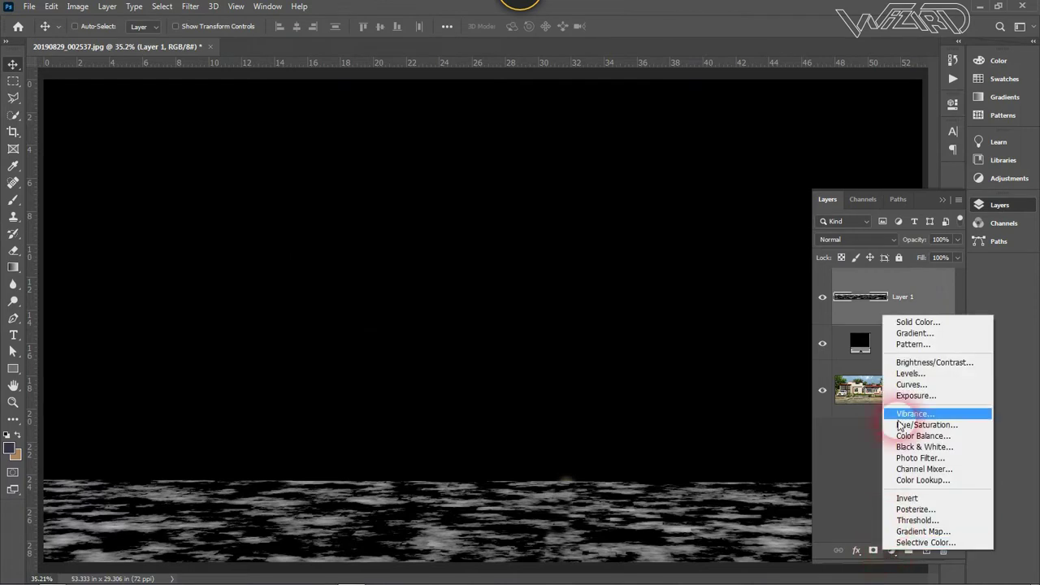
click(909, 390)
drag(916, 311, 862, 311)
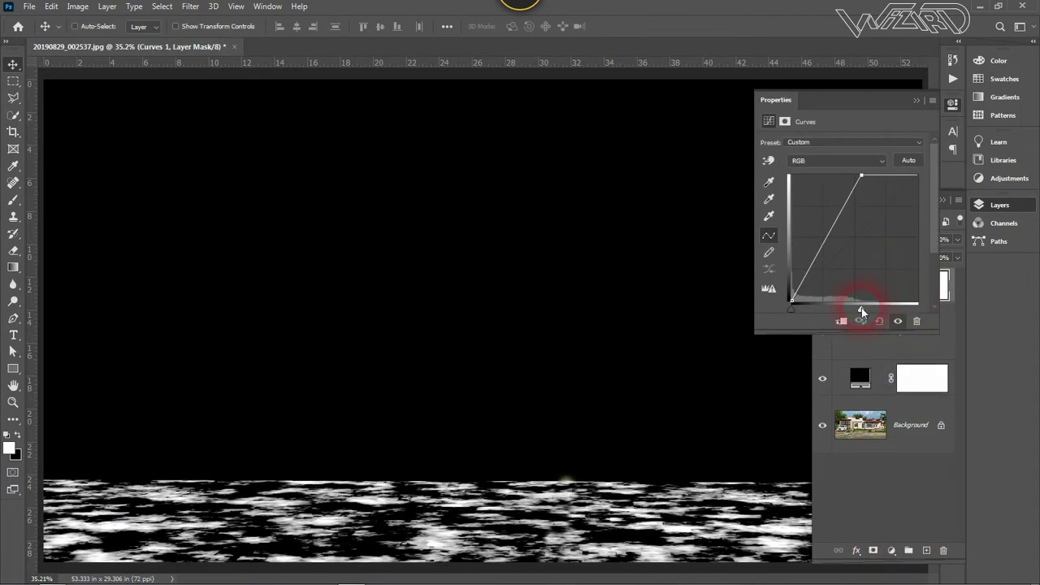
click(661, 75)
click(917, 100)
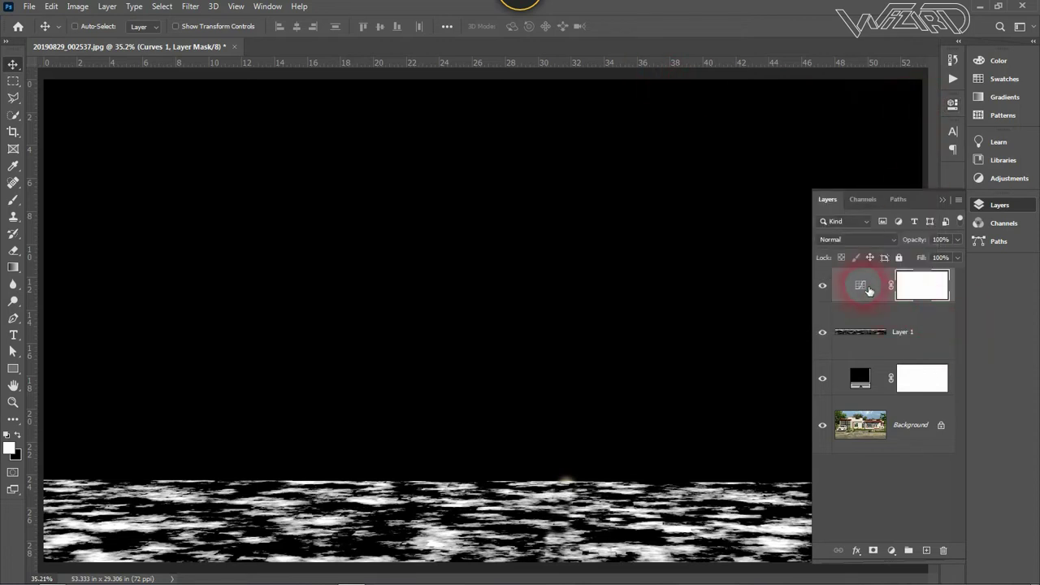
Step: Fine-tune the Curves white point and group the curves, texture and fill layers
click(868, 290)
drag(864, 309, 864, 312)
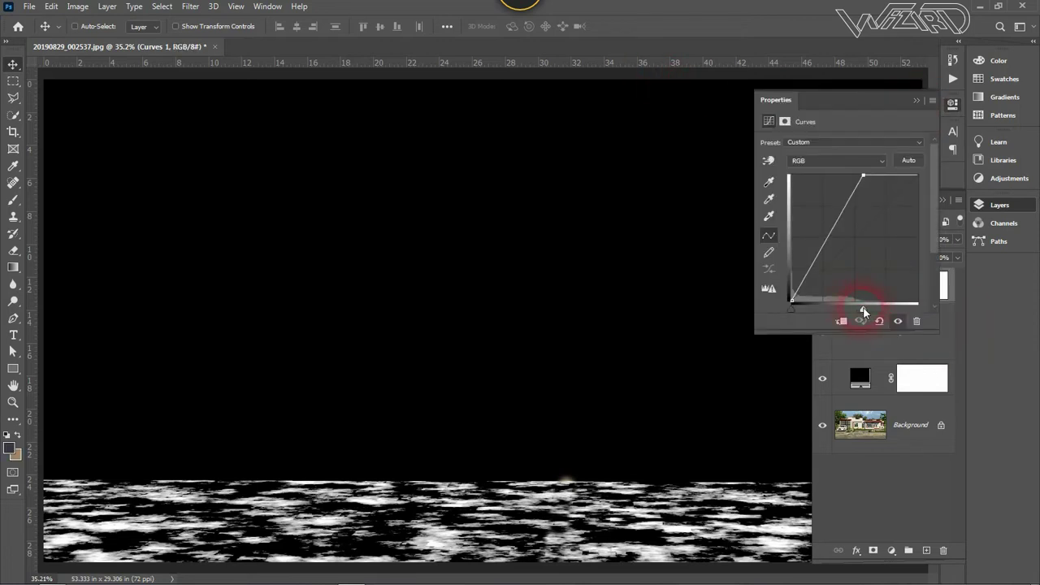
click(917, 100)
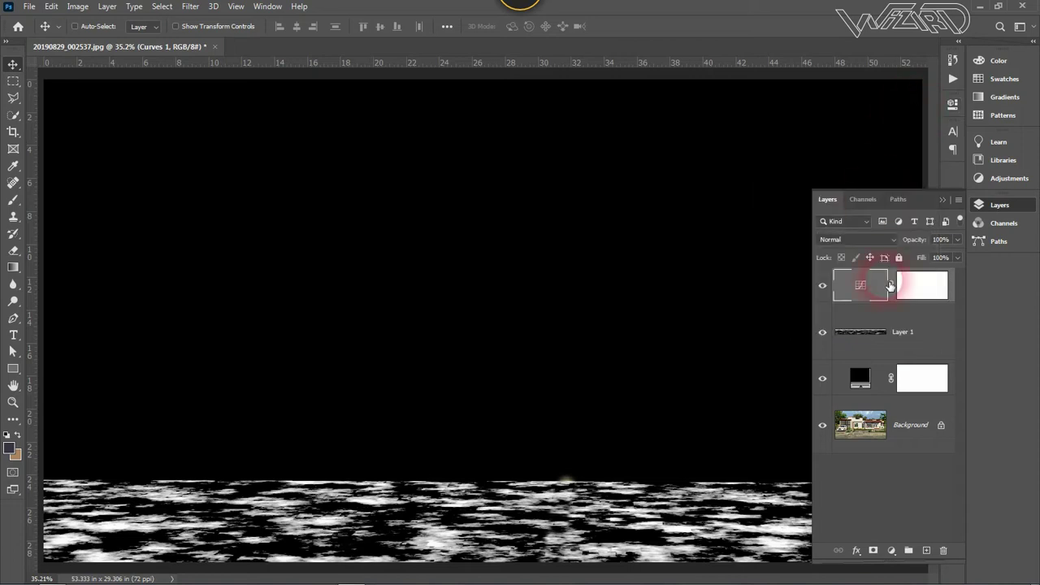
shift+click(886, 397)
key(ctrl+g)
text(Mapping)
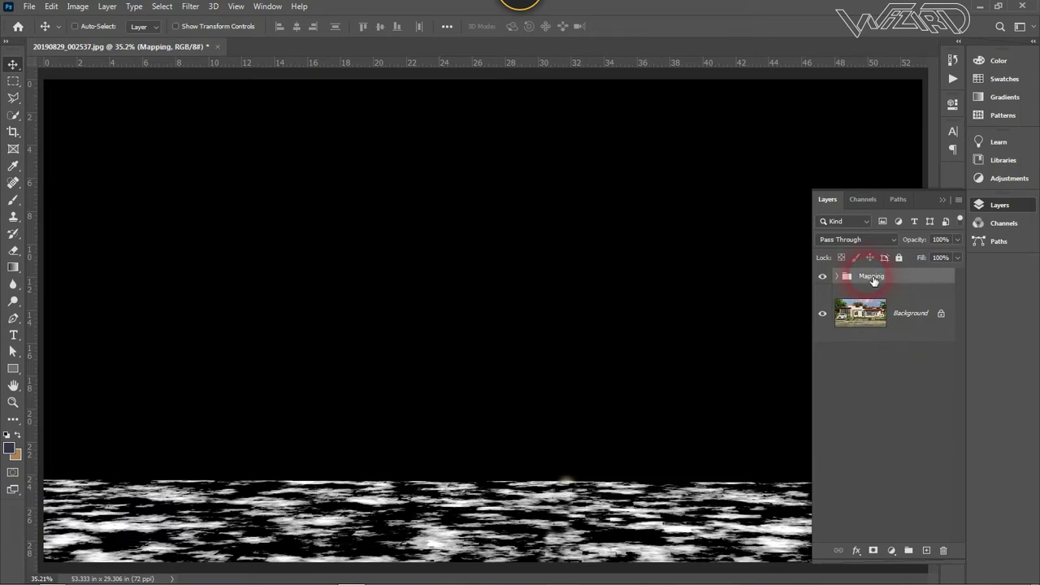
Step: Load the RGB channel's bright areas as a selection and save it as channel Alpha 1
click(861, 199)
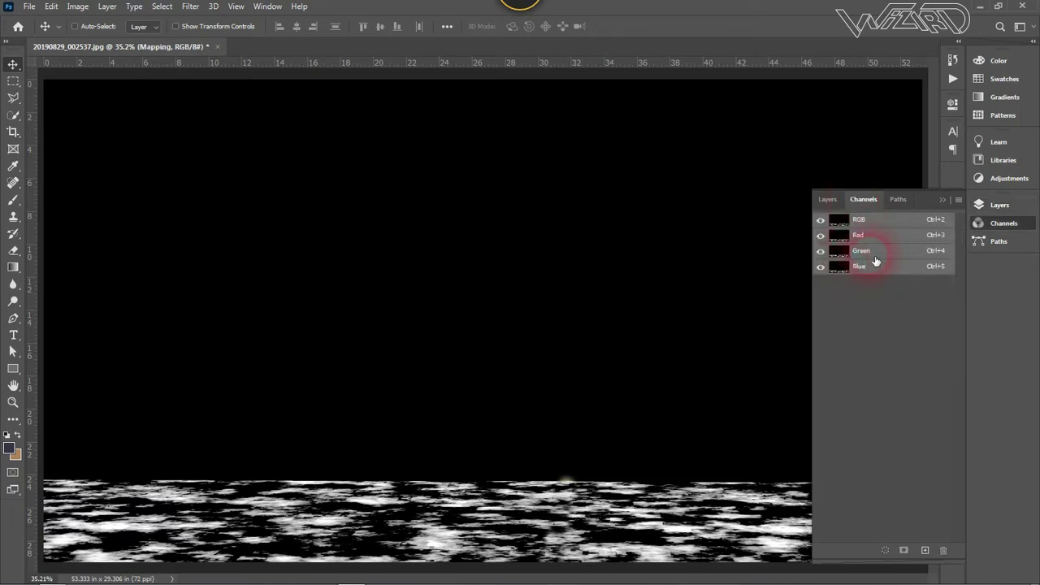
ctrl+click(841, 221)
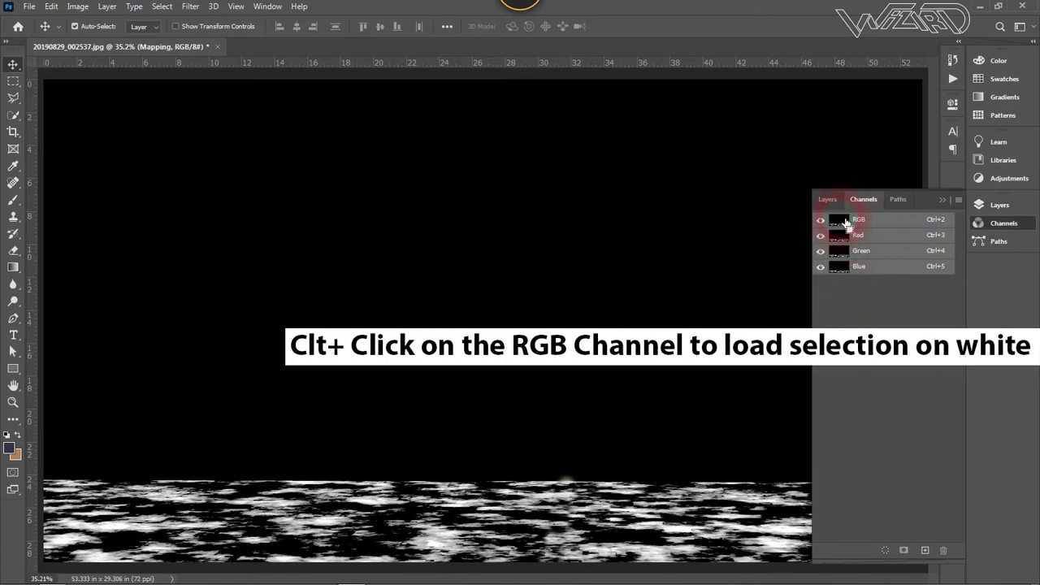
click(909, 553)
click(821, 282)
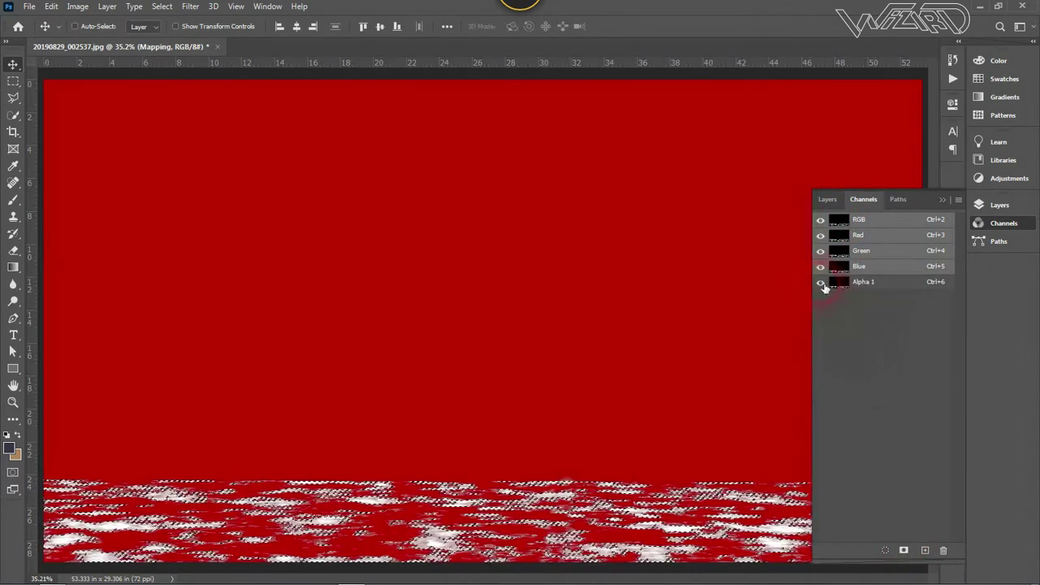
click(821, 282)
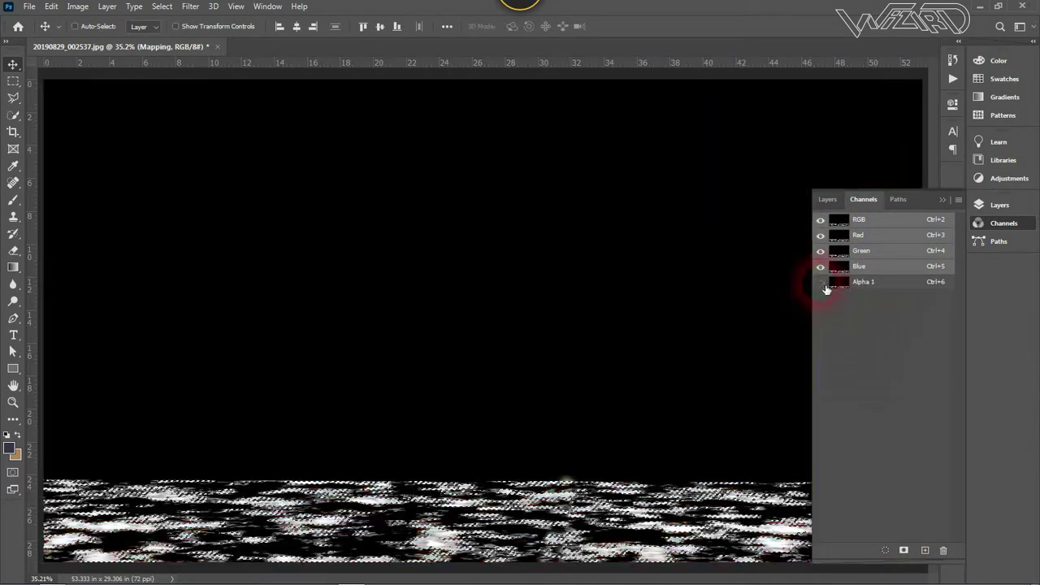
click(833, 201)
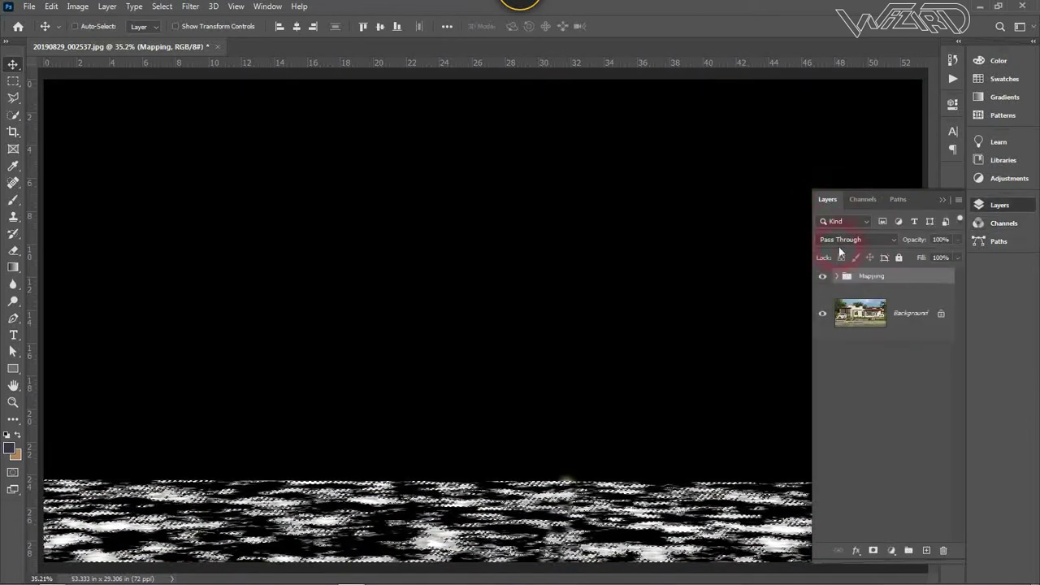
Step: Store the selection via Select > Save Selection, then deselect
click(162, 7)
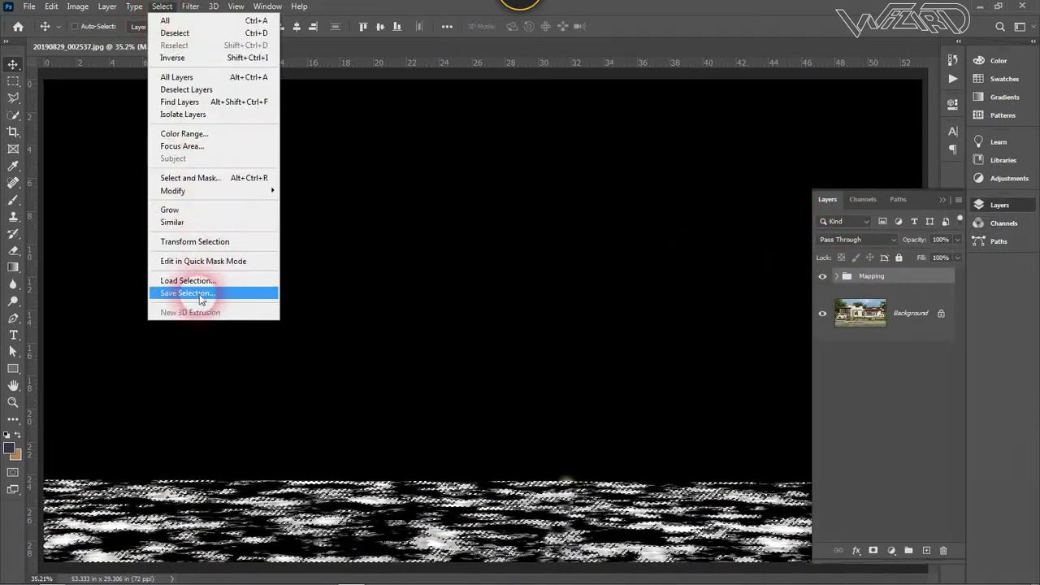
click(214, 280)
click(616, 150)
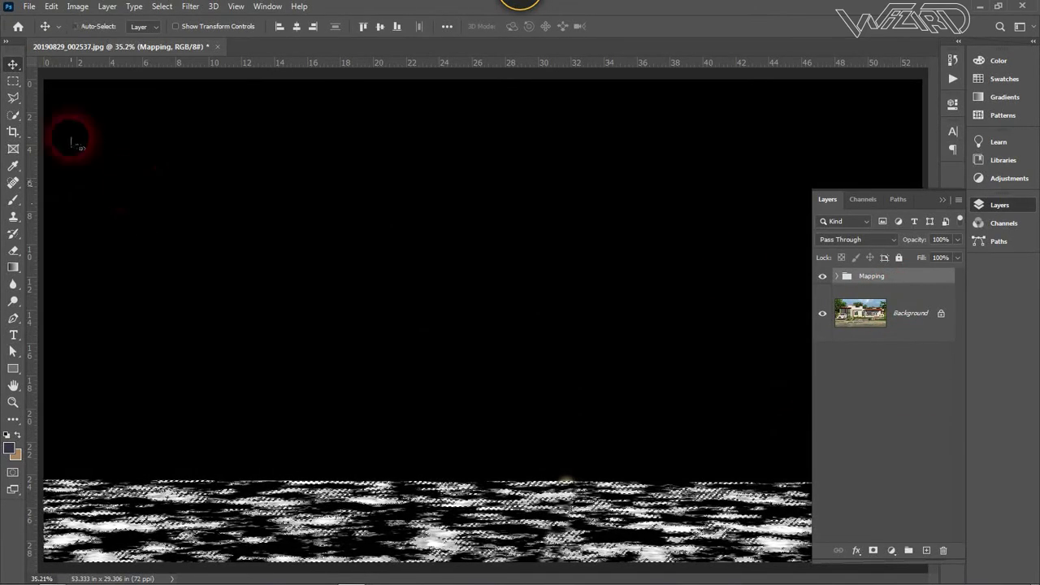
click(153, 7)
click(173, 31)
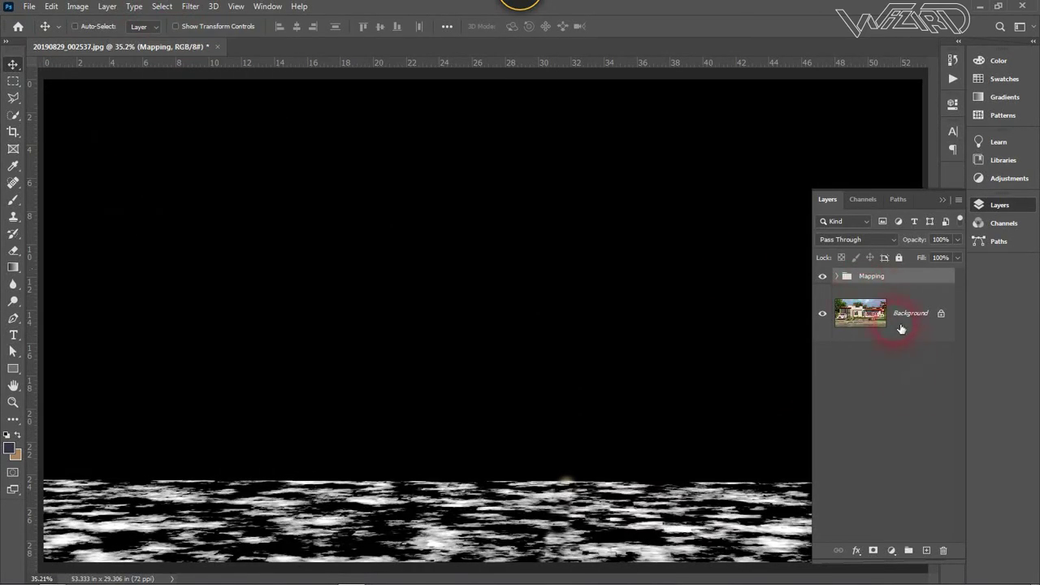
Step: Hide the Mapping group and duplicate the Background house render layer
click(902, 329)
click(822, 276)
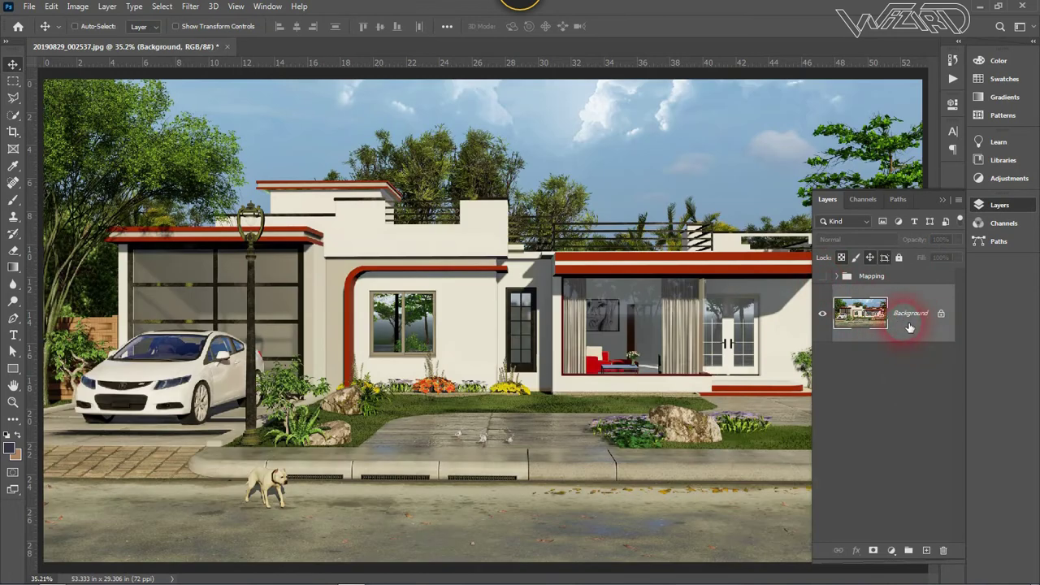
key(ctrl+j)
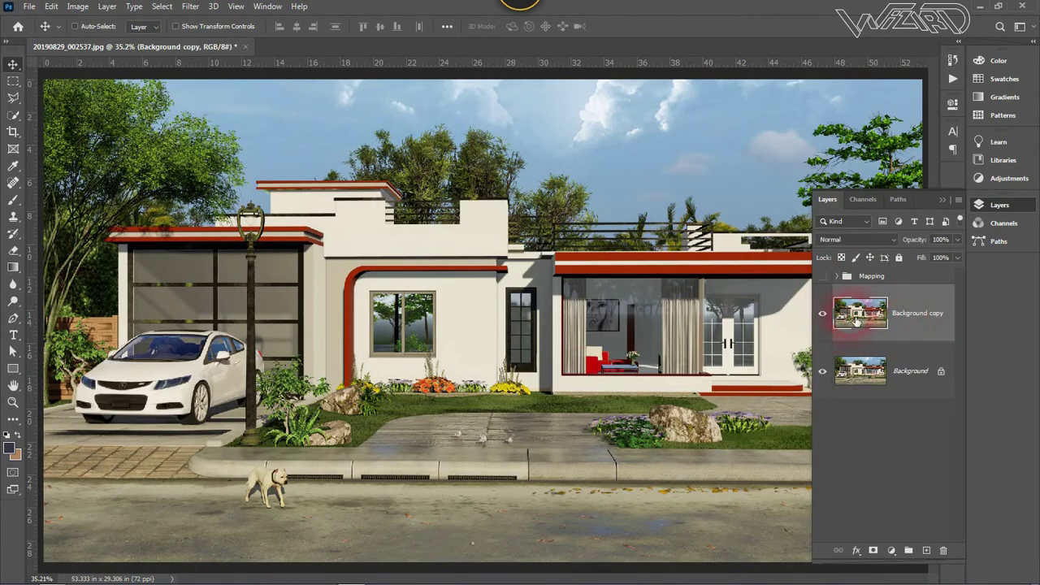
click(940, 318)
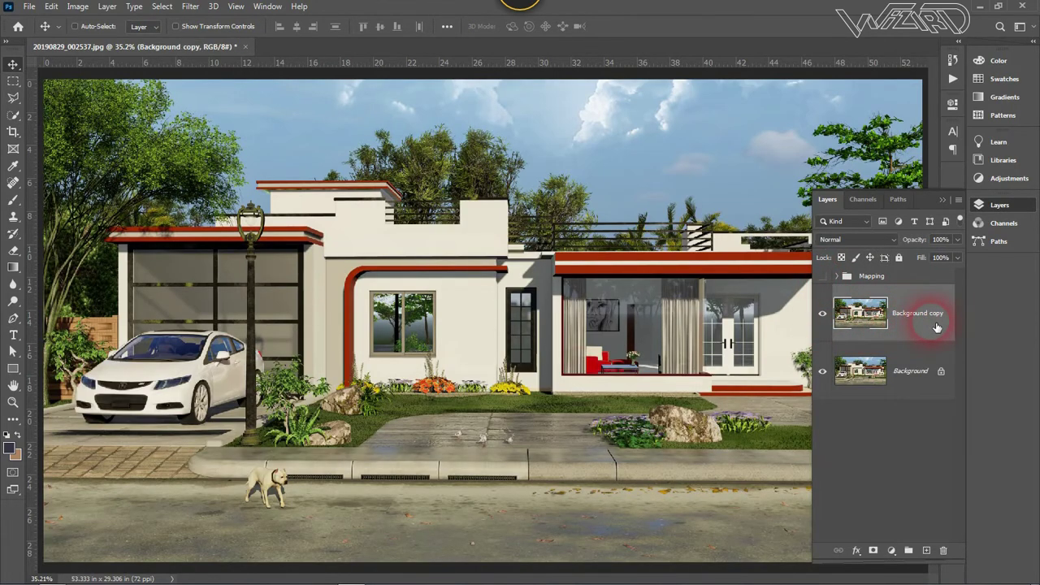
click(943, 201)
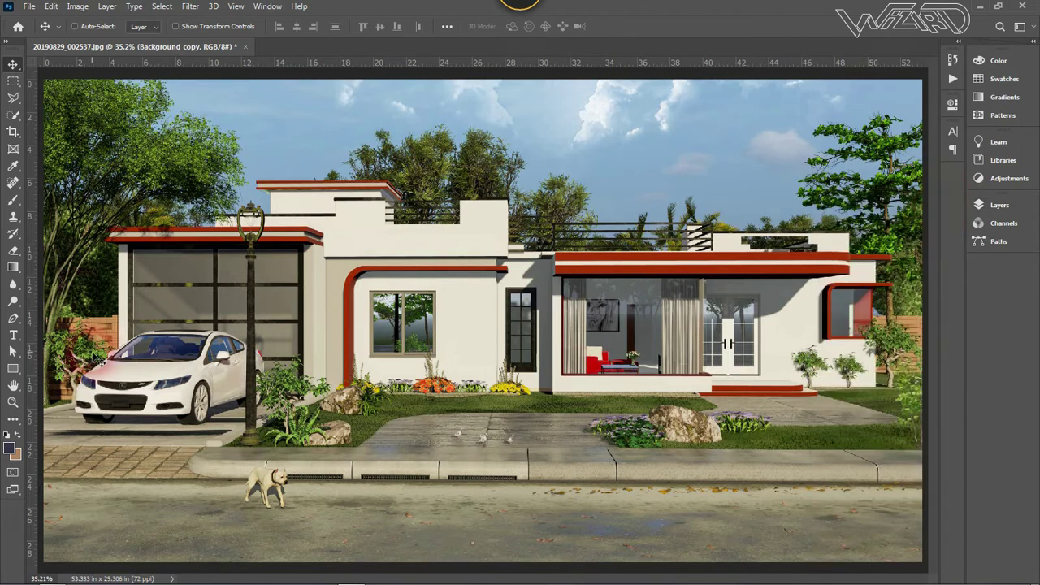
Step: Lasso-select the road area between the curb and the image's bottom edge
click(13, 101)
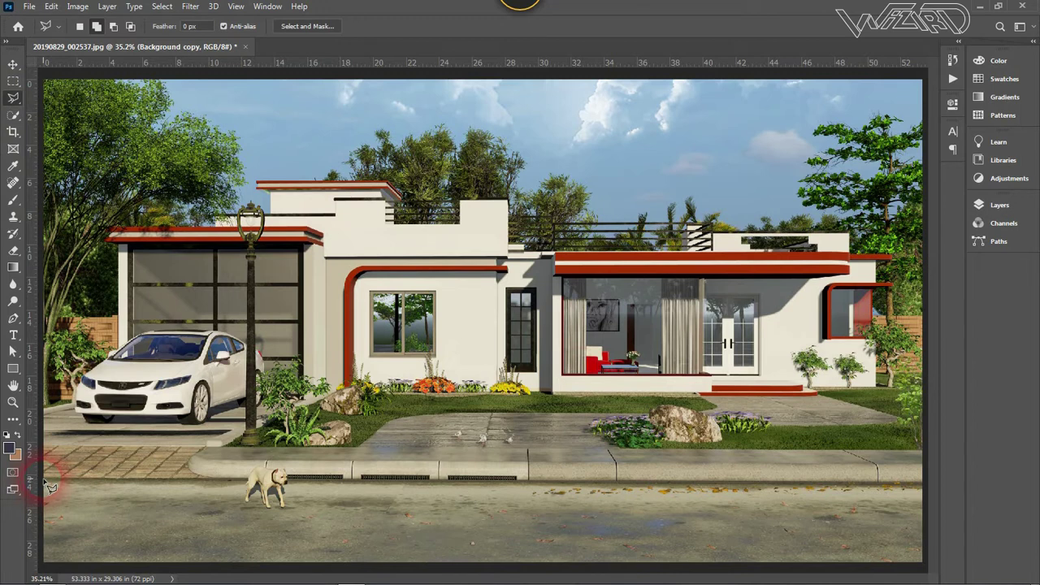
mouse_move(47, 486)
mouse_down()
mouse_move(931, 493)
mouse_move(920, 566)
mouse_up()
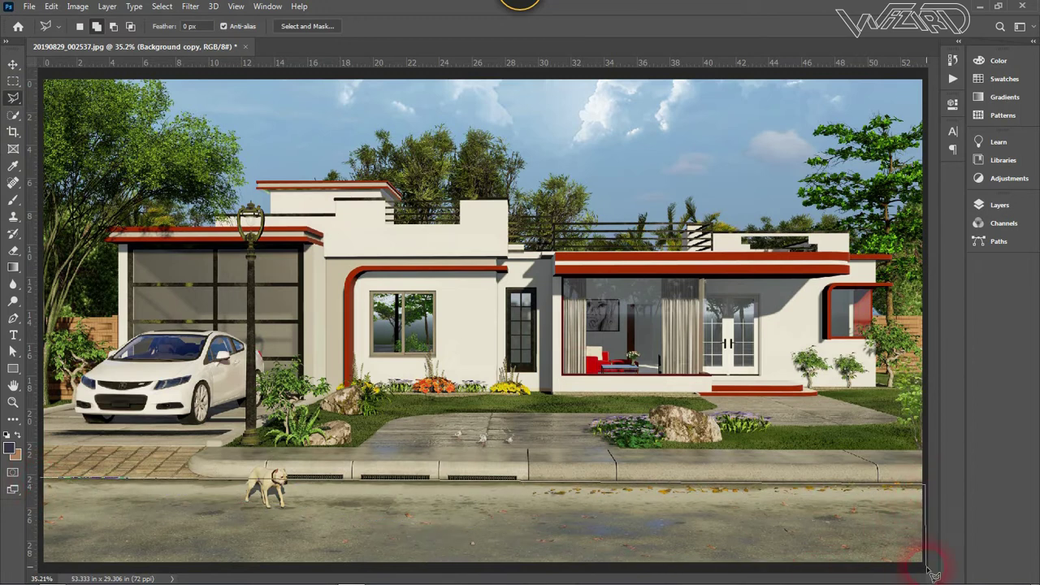
drag(933, 522, 935, 492)
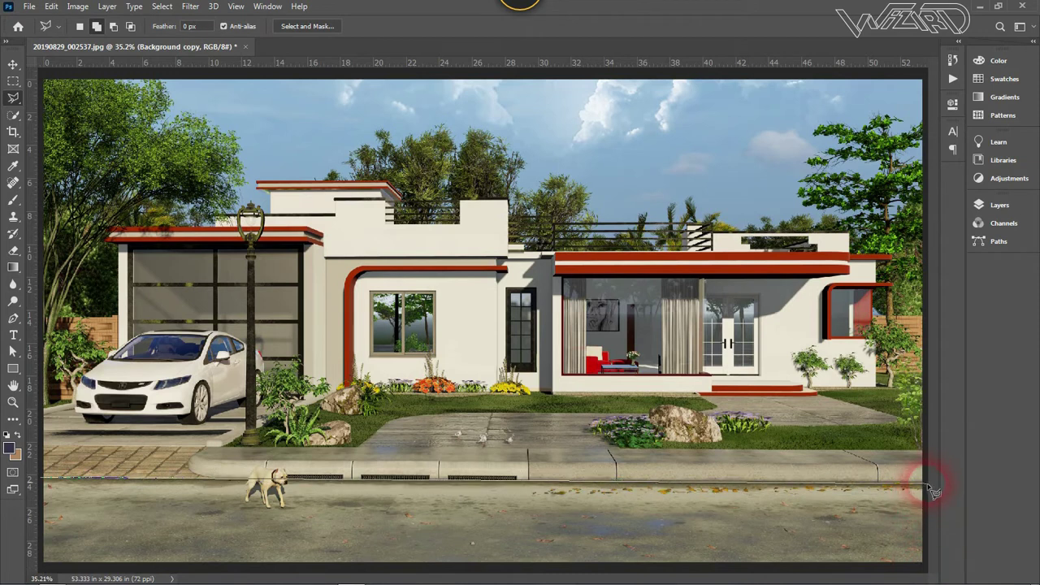
drag(932, 573, 47, 574)
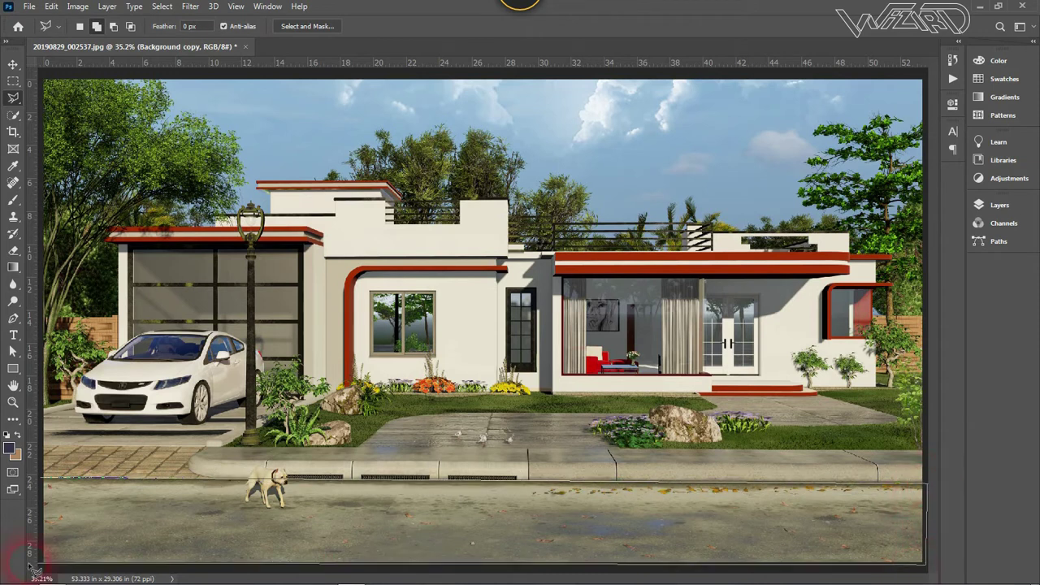
drag(50, 499, 49, 486)
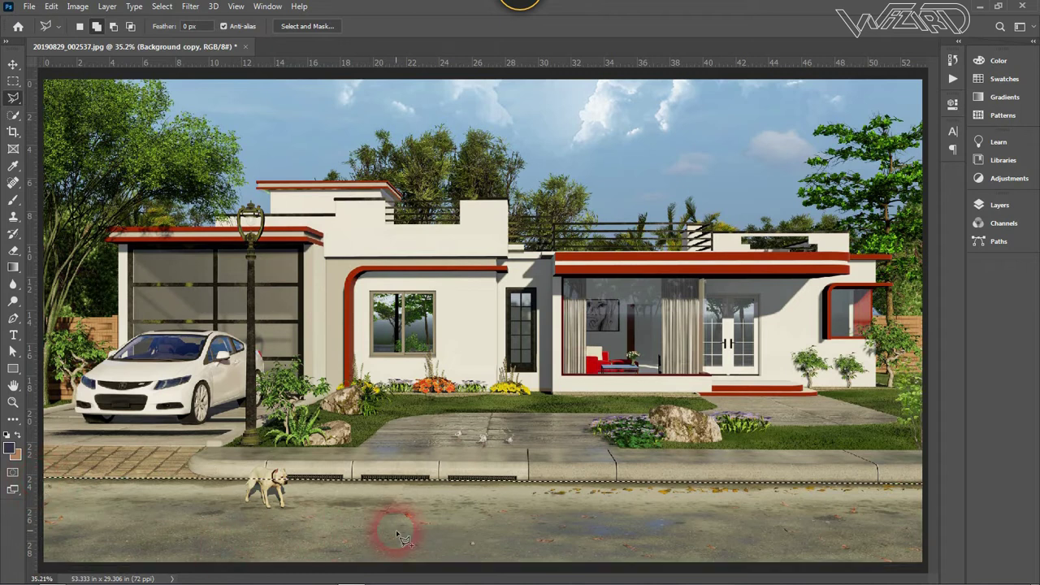
Step: Add a layer mask to Background copy from the road selection and check it
click(993, 205)
click(915, 331)
click(873, 550)
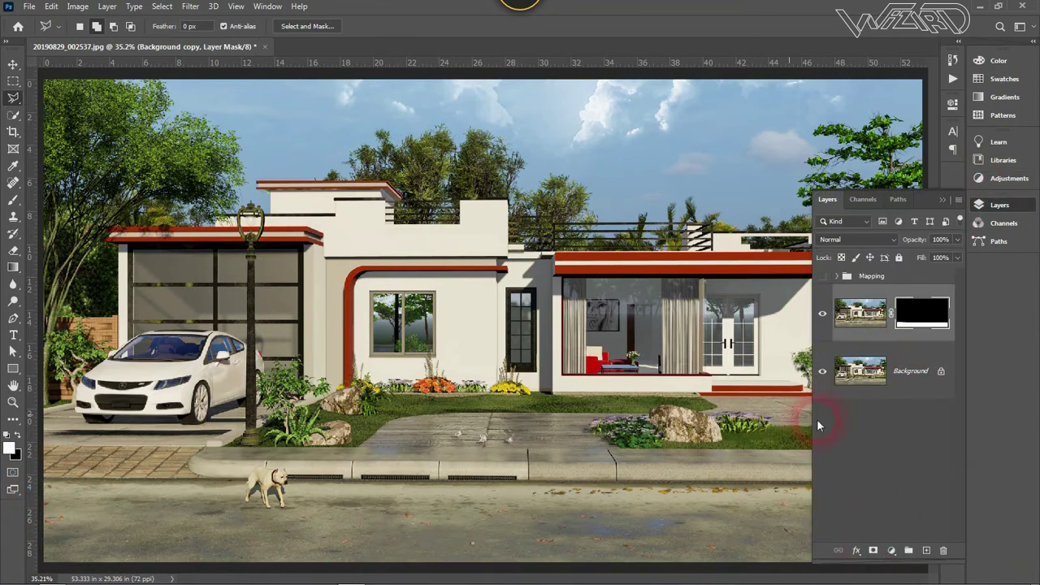
click(822, 371)
click(891, 315)
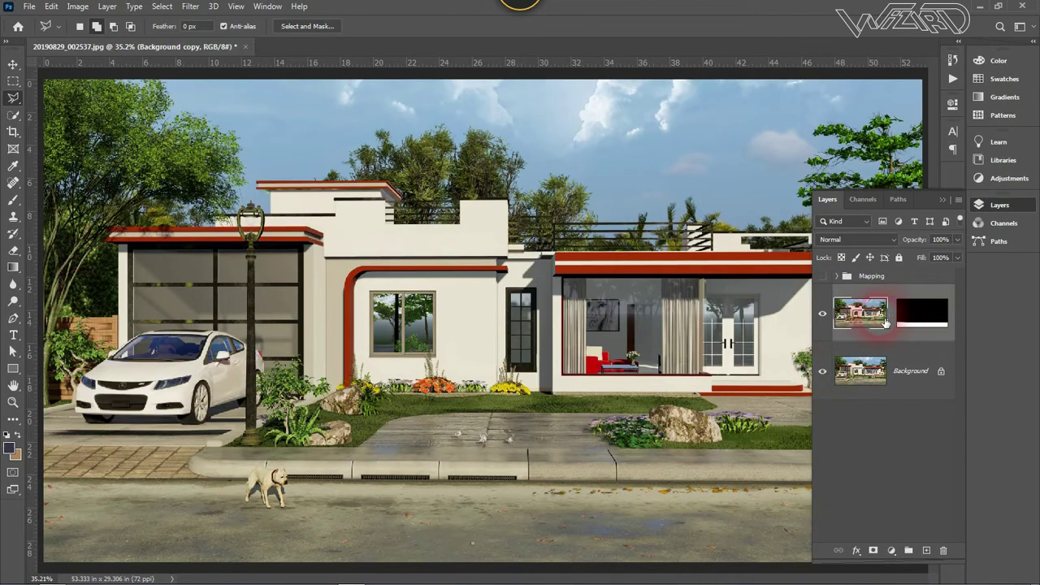
Step: Flip the masked Background copy vertically and drag it up beneath the curb
key(ctrl+t)
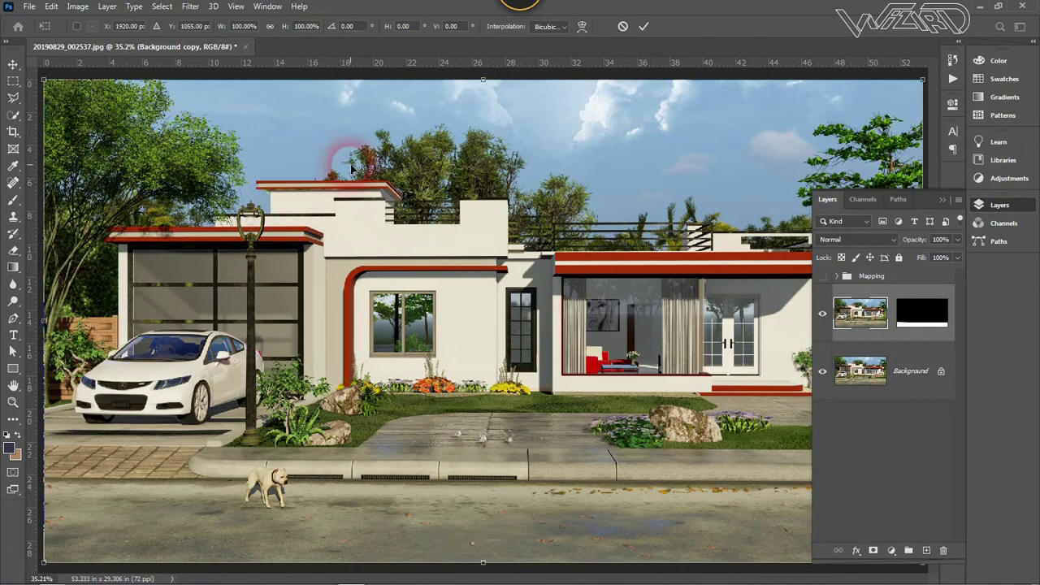
click(622, 26)
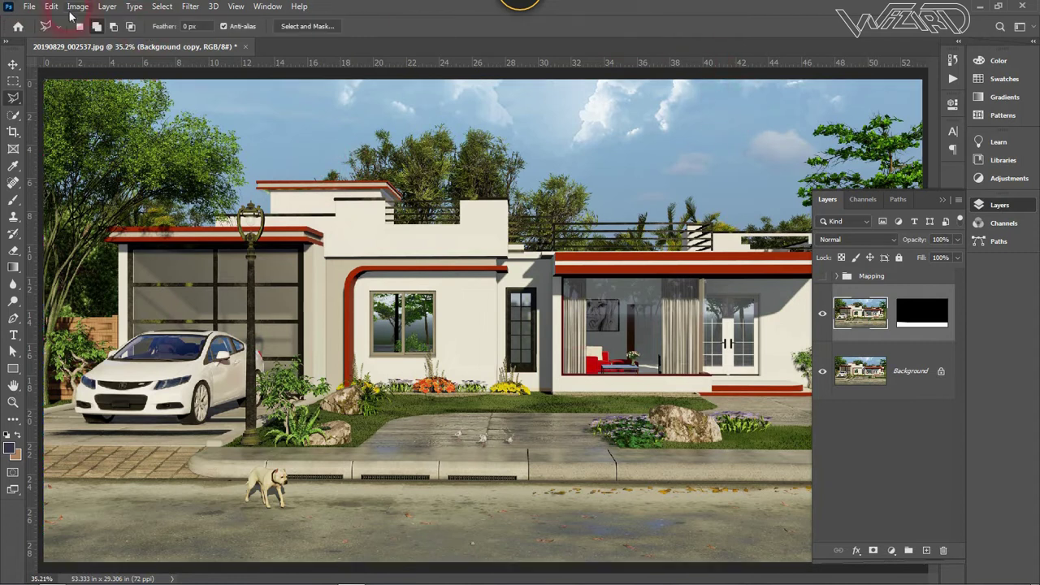
click(50, 6)
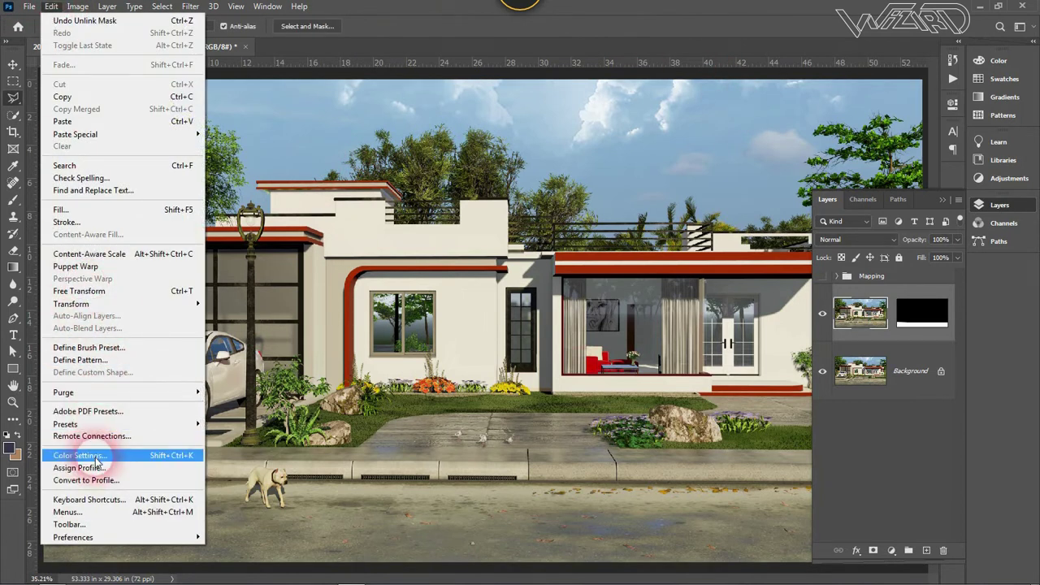
click(167, 291)
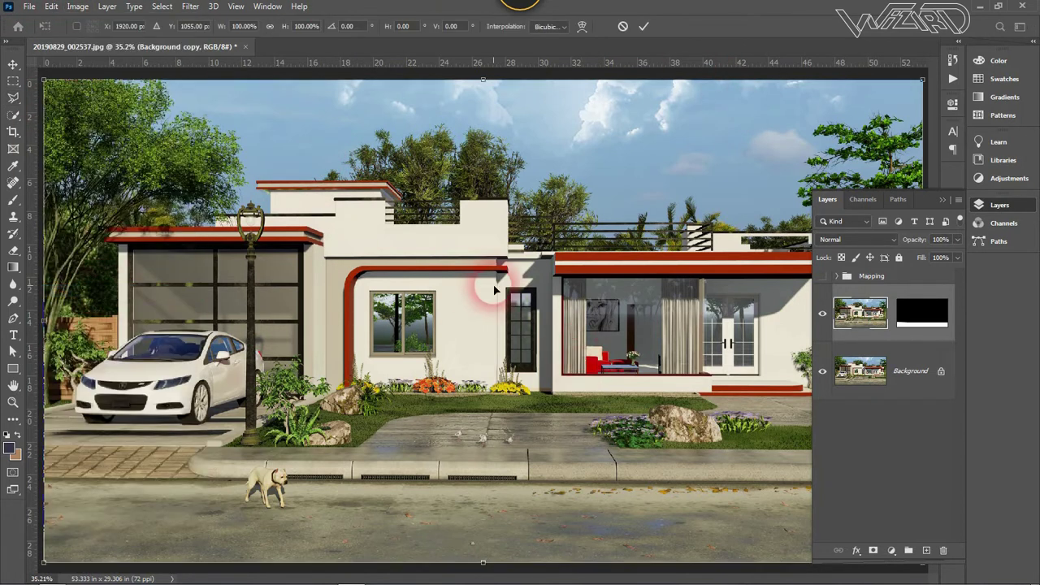
right_click(492, 294)
click(536, 513)
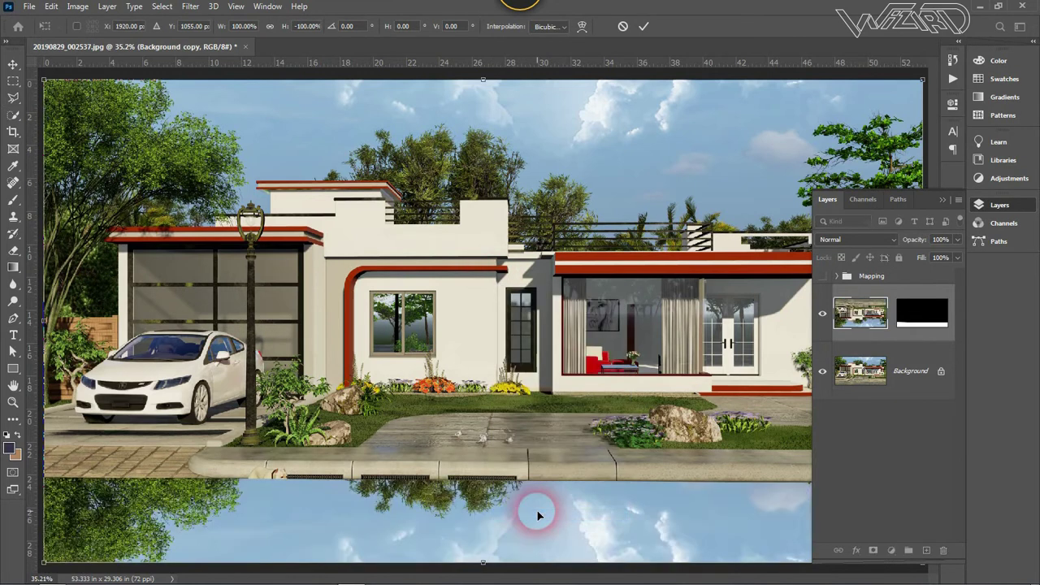
click(643, 26)
click(12, 65)
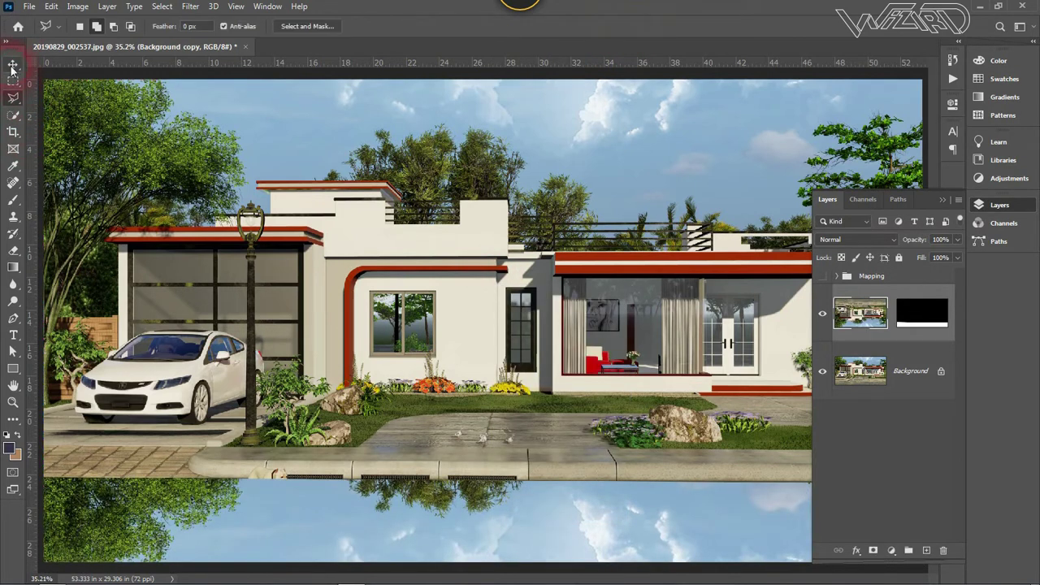
mouse_move(501, 530)
mouse_down()
mouse_move(510, 486)
mouse_move(510, 529)
mouse_move(536, 486)
mouse_up()
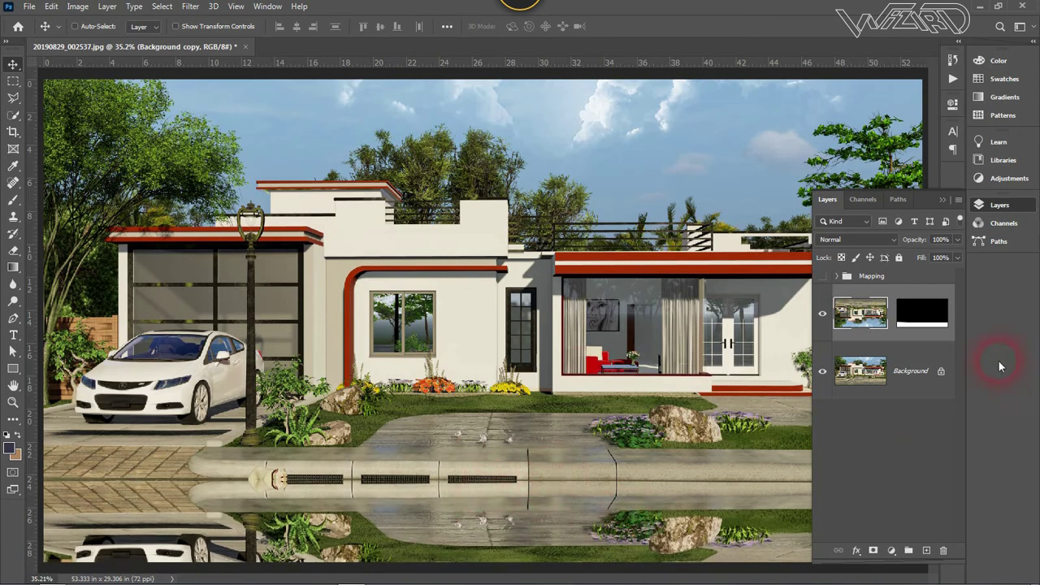
Step: Put the Background copy layer into a new group named Reflection and collapse it
click(980, 210)
click(993, 205)
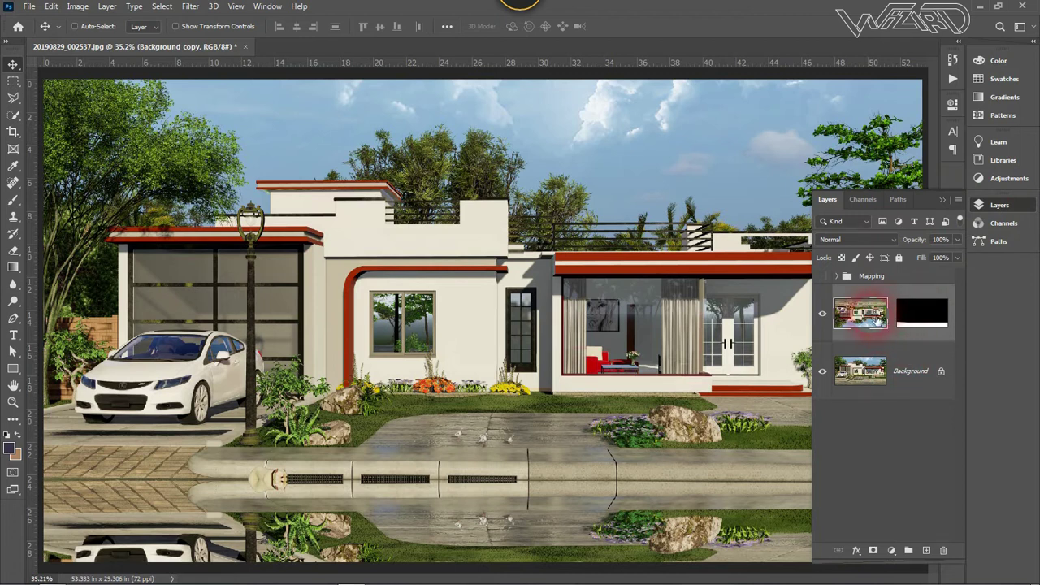
right_click(909, 290)
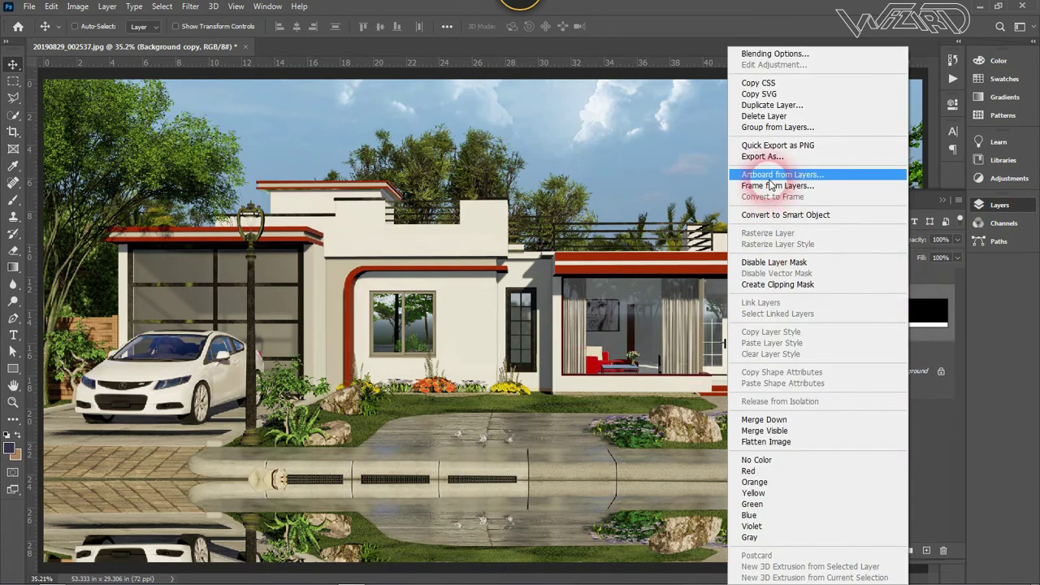
click(778, 127)
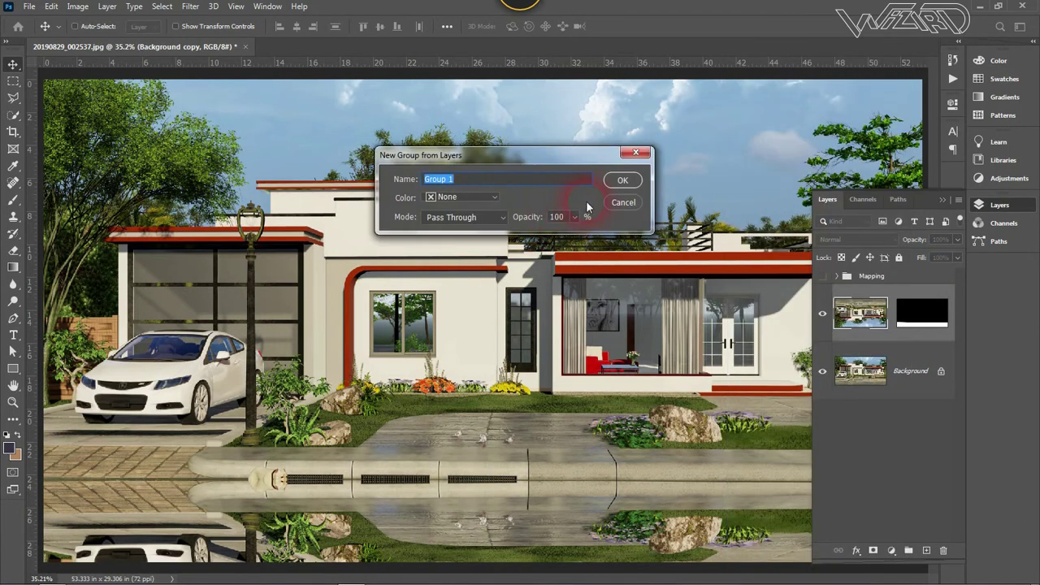
text(Reflection)
key(Return)
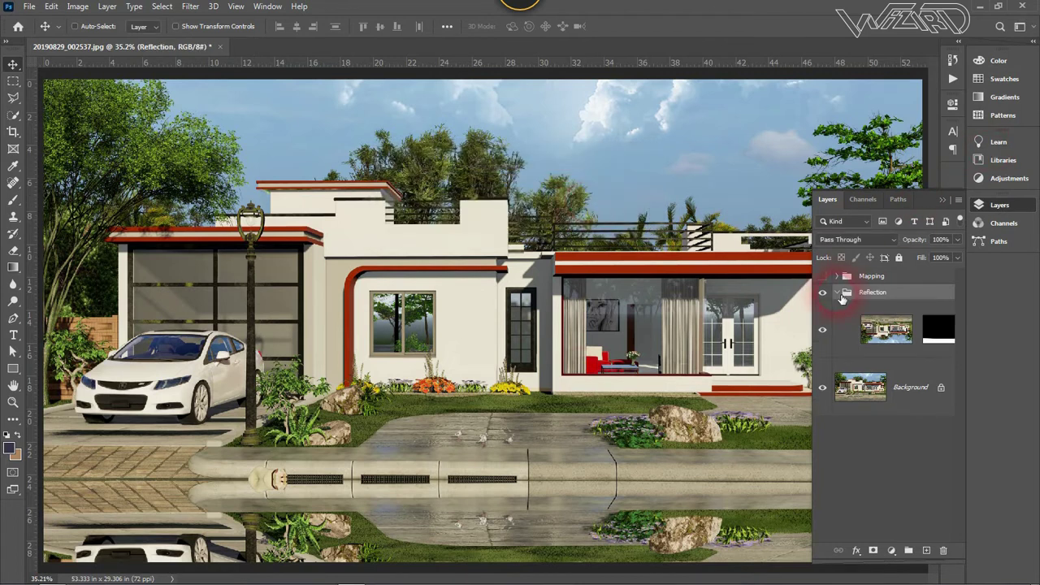
click(838, 294)
Step: Load the Alpha 1 selection and add it as a mask on the Reflection group
click(844, 296)
click(837, 293)
click(162, 6)
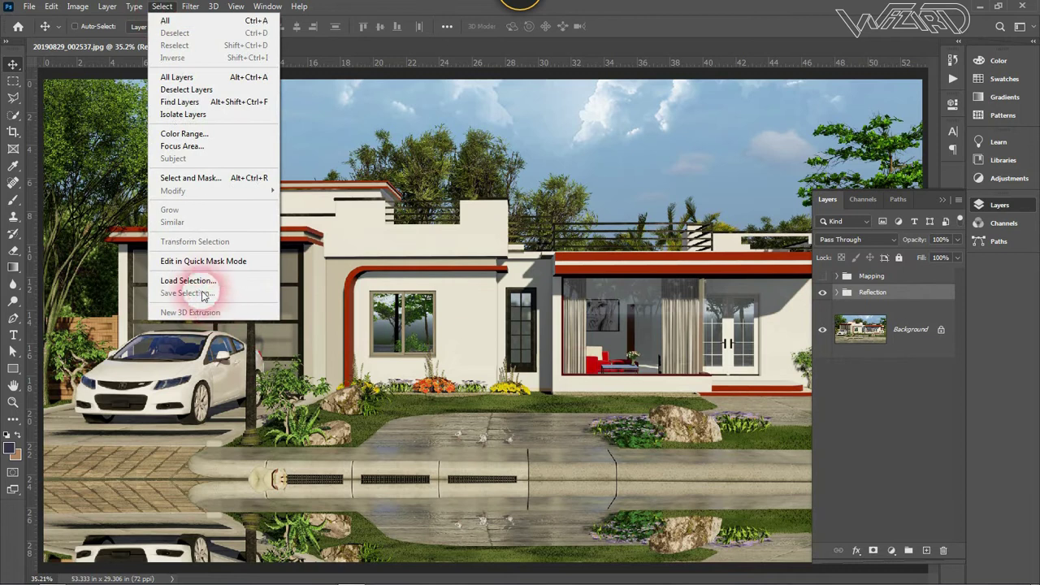
click(205, 279)
click(500, 172)
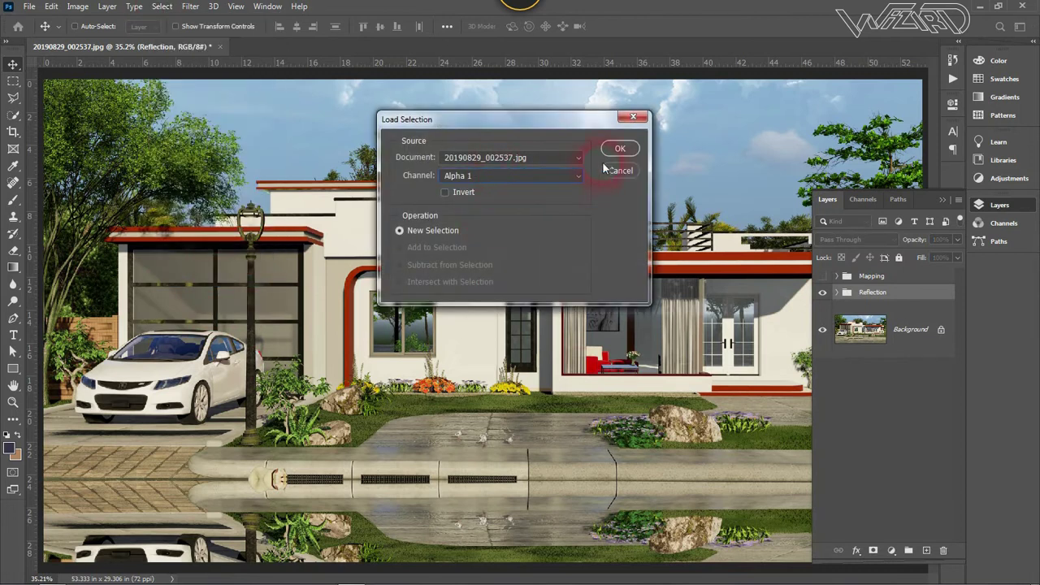
click(620, 149)
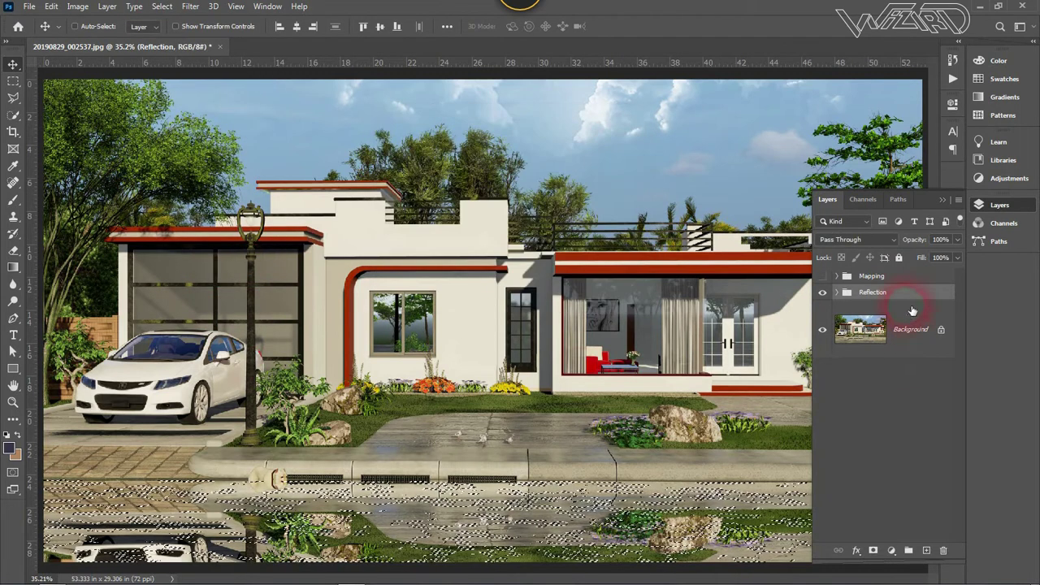
click(872, 550)
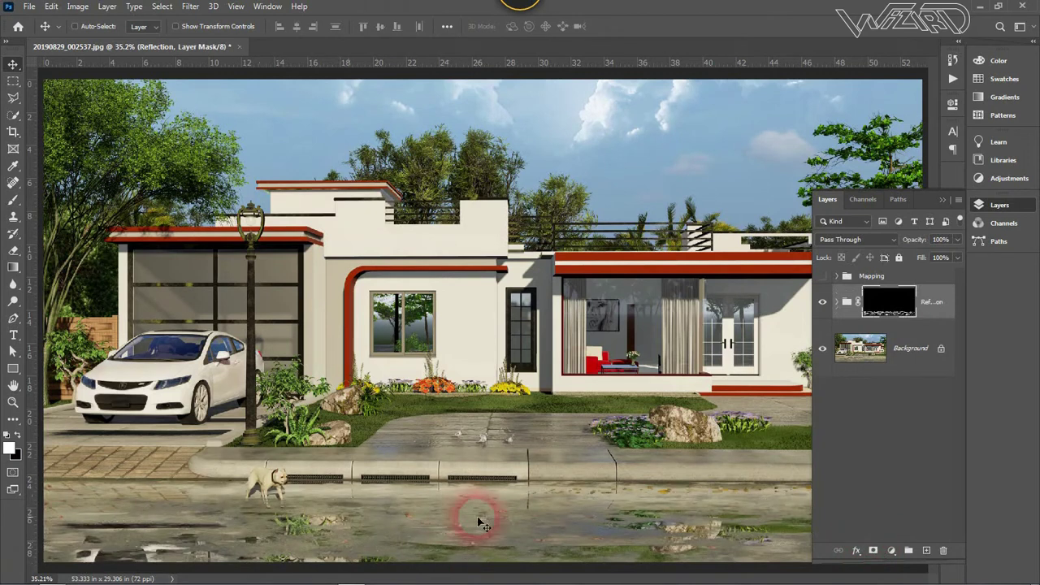
Step: Select the Background copy inside Reflection and drag it upward into the puddles
click(838, 301)
click(848, 345)
click(453, 532)
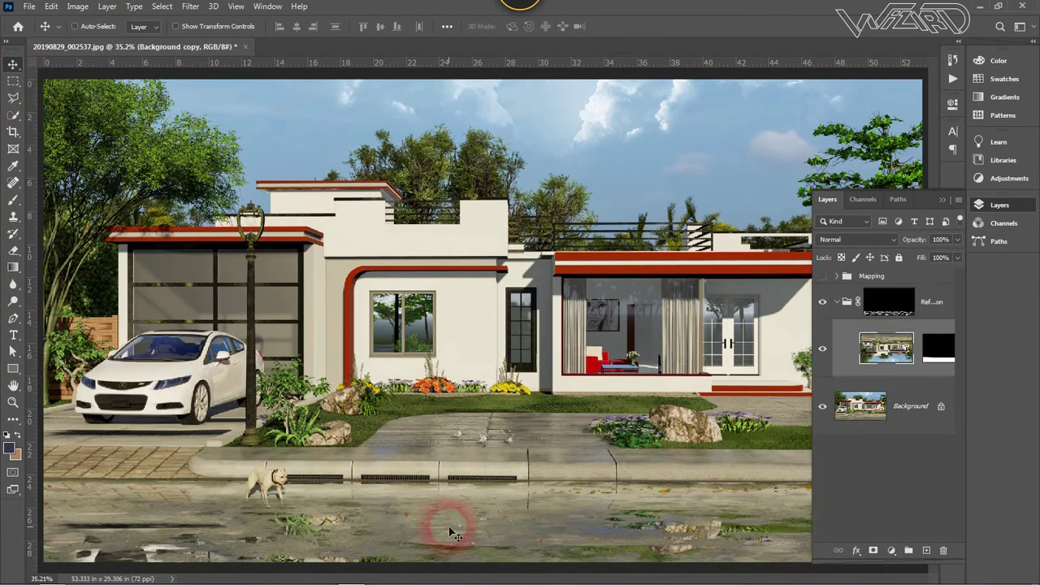
drag(498, 529, 495, 490)
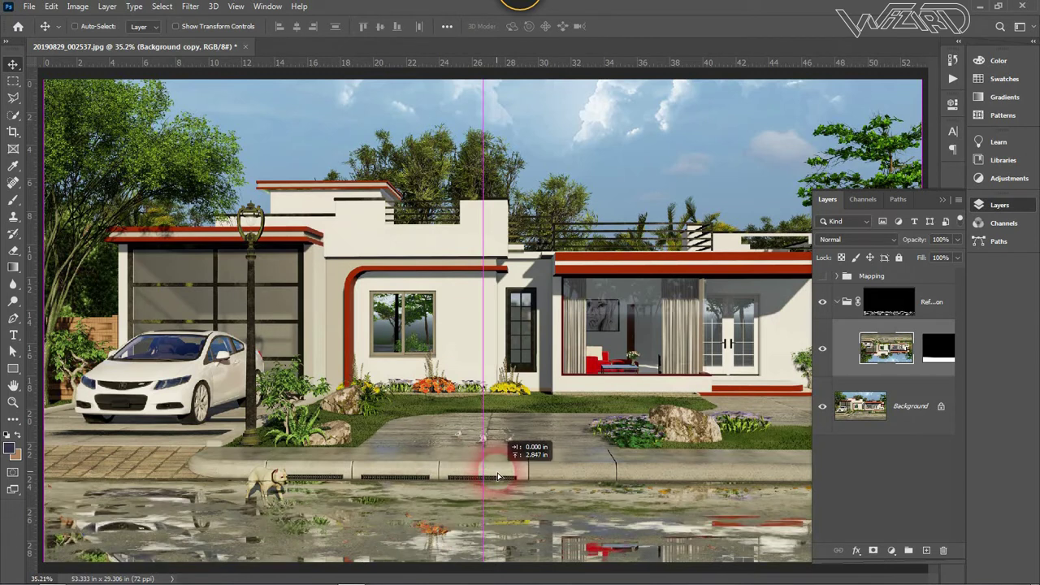
mouse_move(495, 491)
mouse_down()
mouse_move(501, 417)
mouse_move(488, 436)
mouse_up()
drag(485, 517, 488, 439)
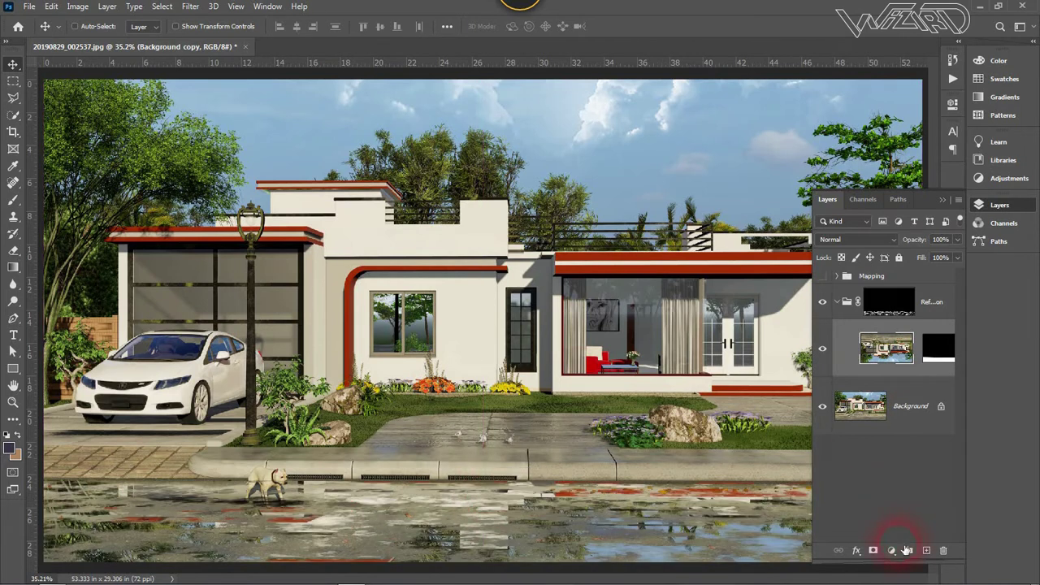
Step: Add a Gradient Map adjustment to the reflection using the Black, White preset
click(894, 551)
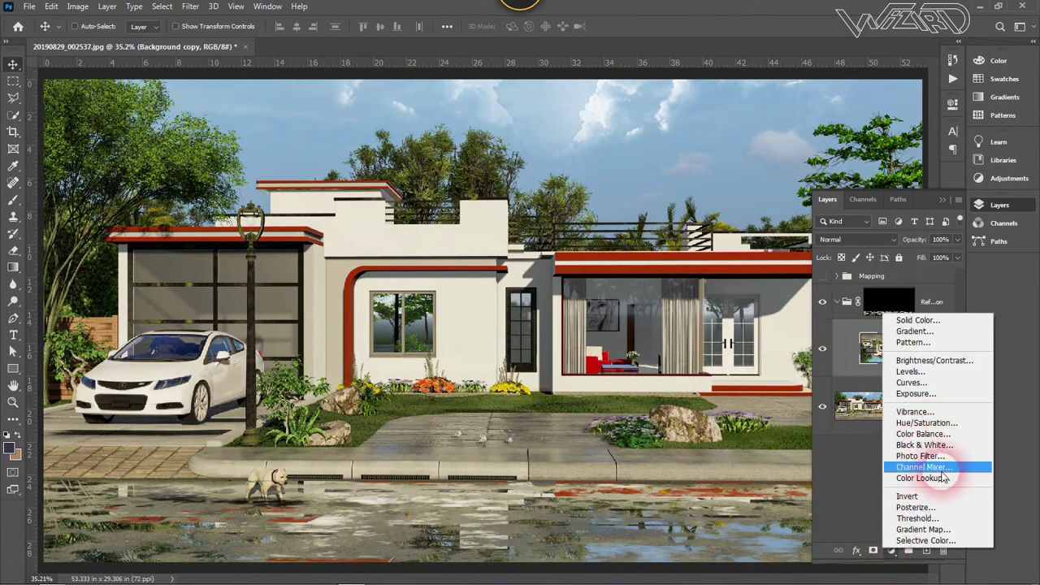
click(921, 529)
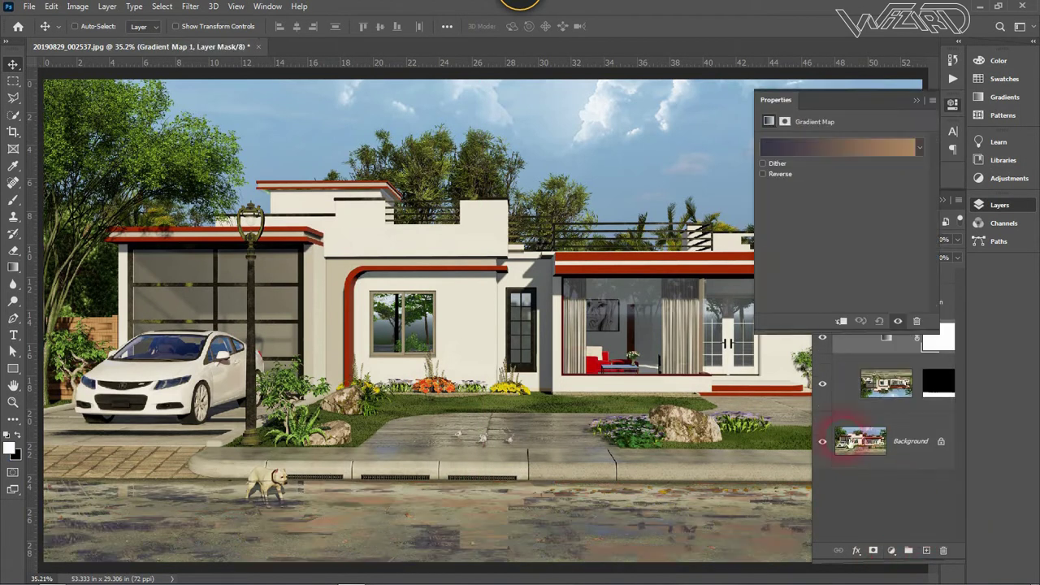
click(820, 151)
click(691, 292)
click(804, 305)
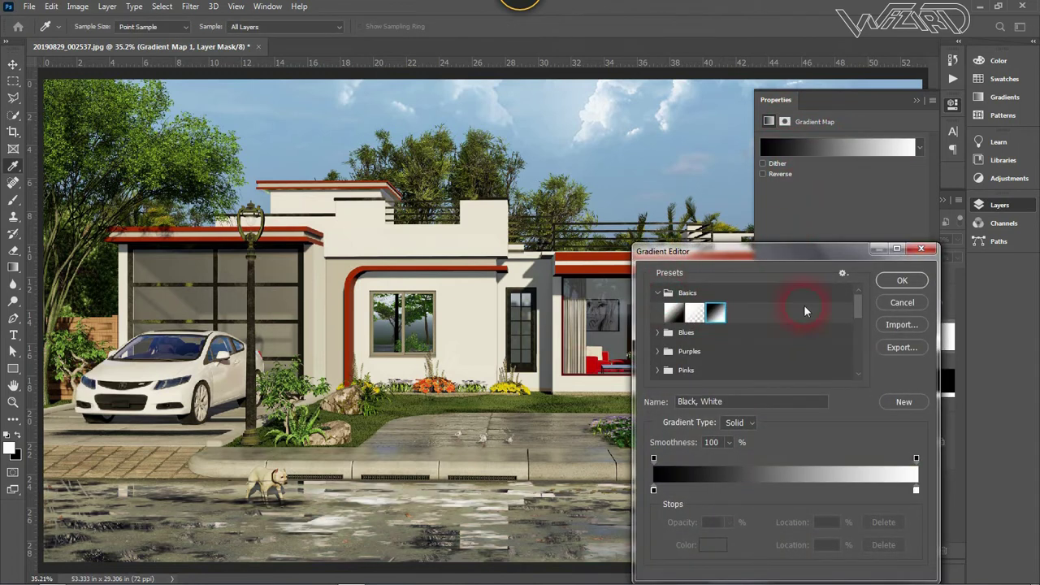
click(904, 281)
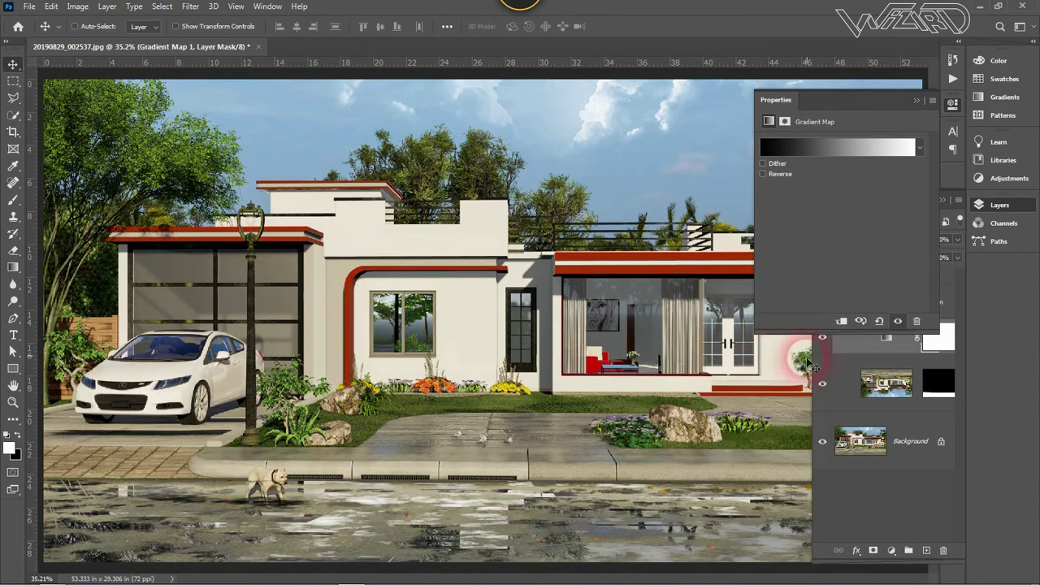
Step: Change the gradient's white stop to light grey bfbdbd
click(790, 151)
click(918, 489)
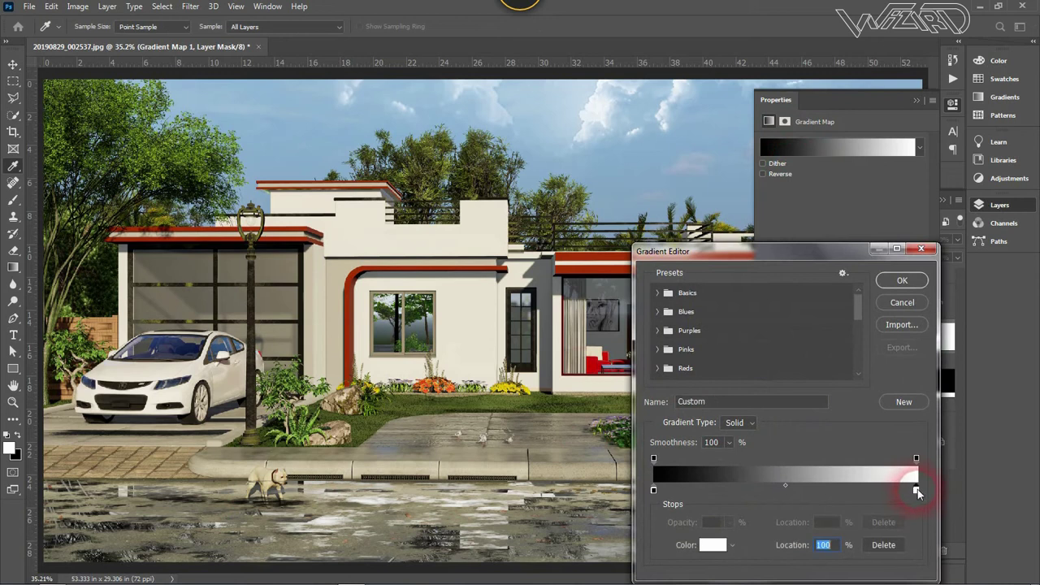
click(700, 546)
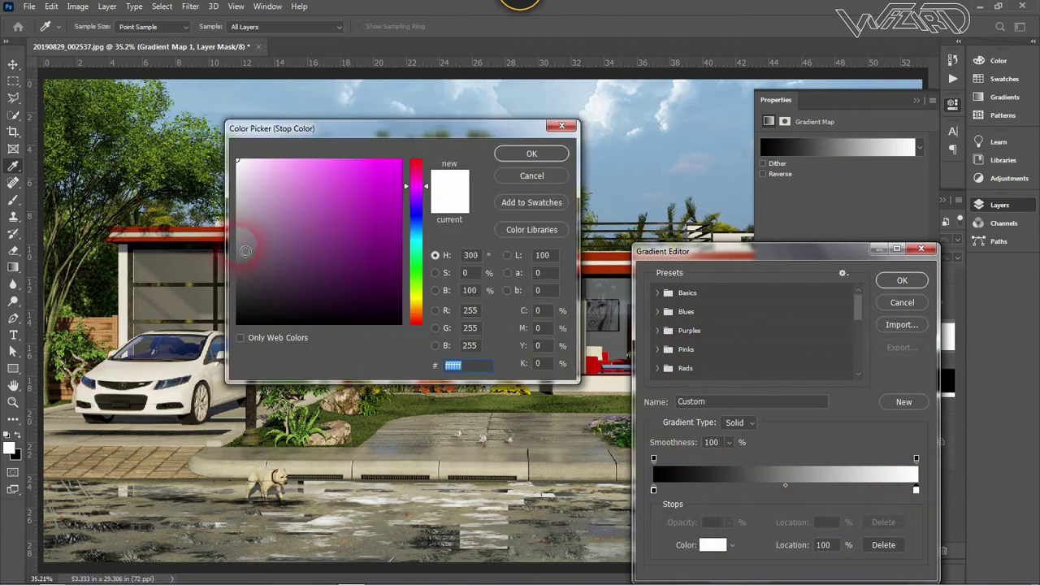
click(243, 242)
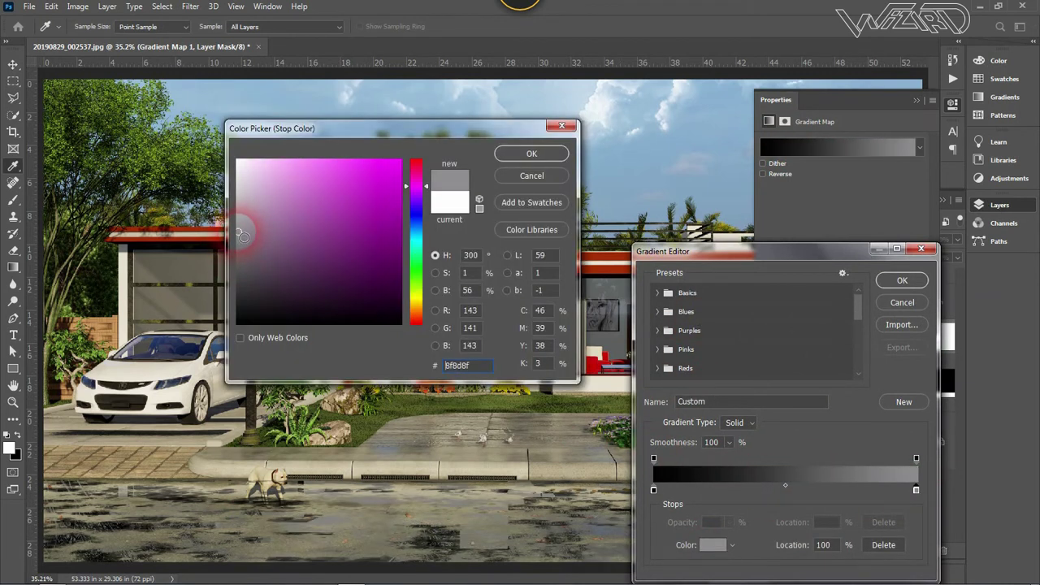
drag(243, 242, 238, 213)
click(430, 464)
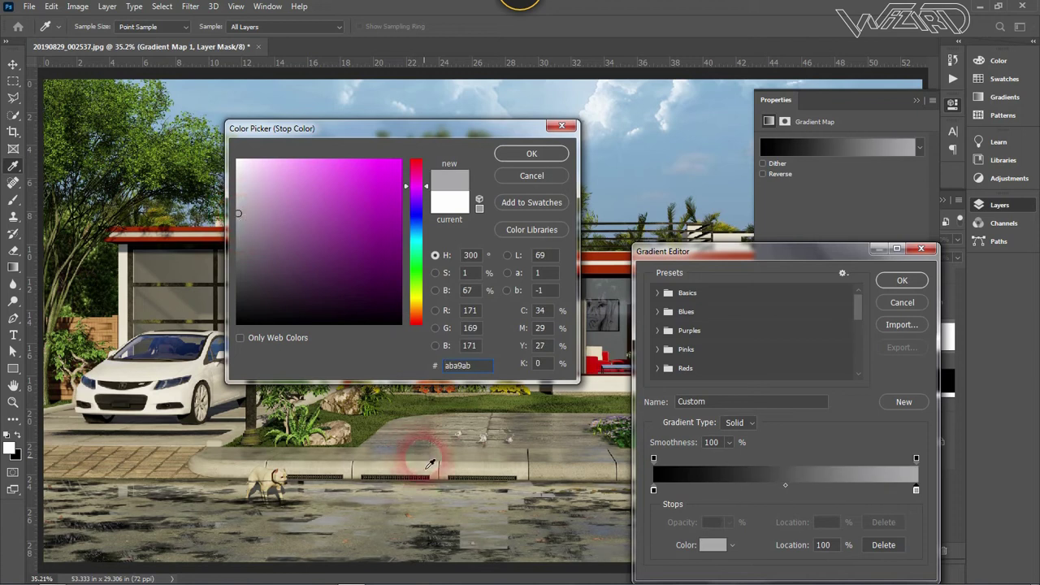
click(332, 493)
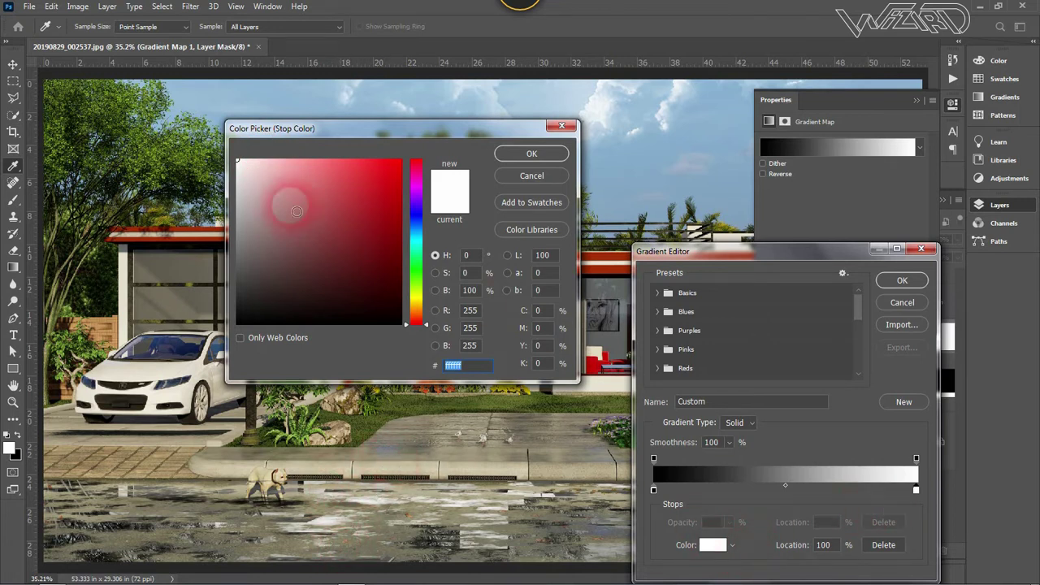
click(238, 200)
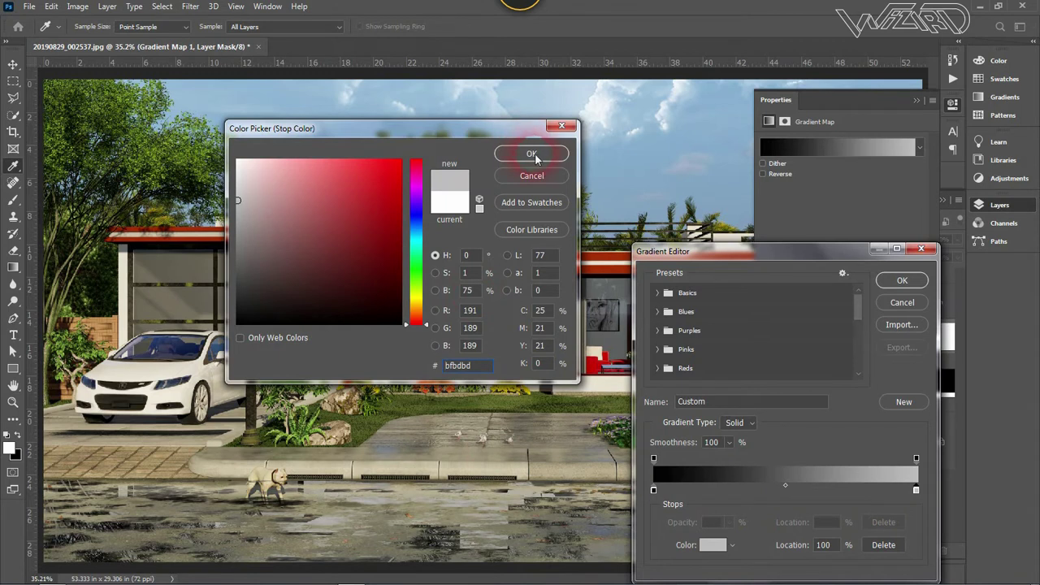
click(531, 154)
Step: Change the gradient's black stop to very dark grey 131010 and accept the gradient
click(654, 492)
click(712, 545)
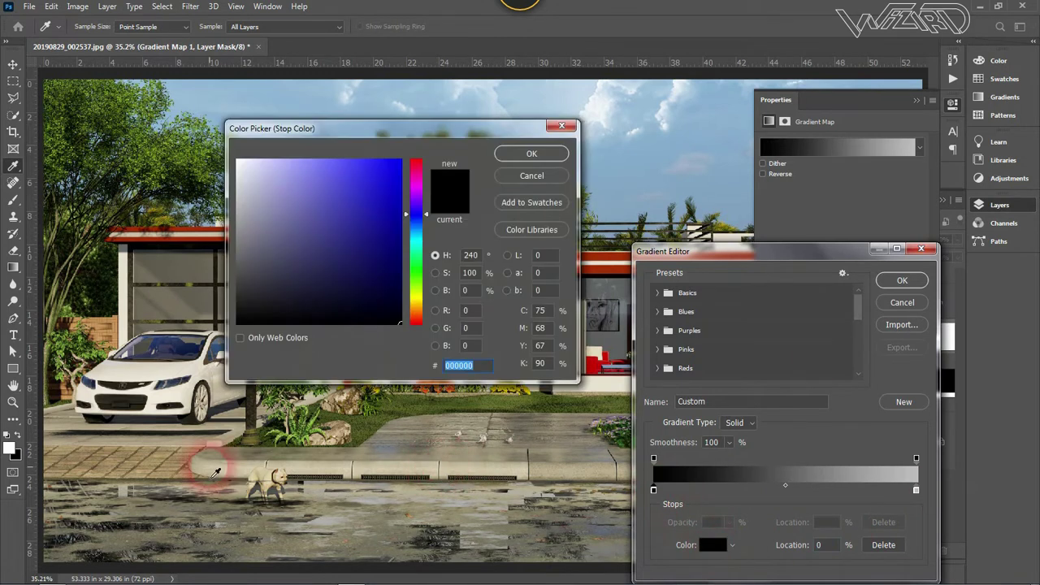
click(139, 518)
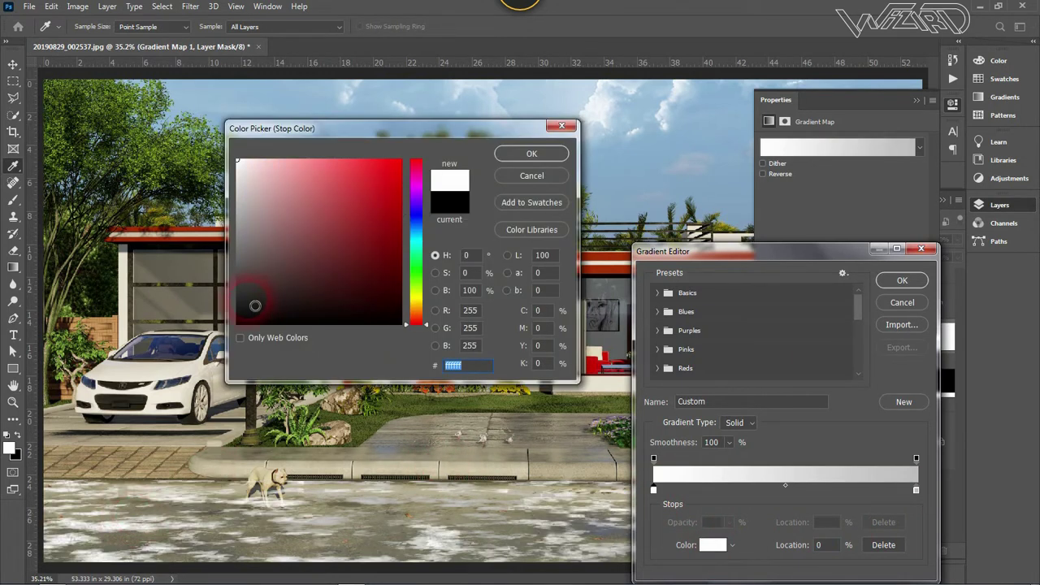
click(248, 291)
mouse_move(250, 276)
mouse_down()
mouse_move(249, 265)
mouse_move(255, 281)
mouse_up()
click(273, 296)
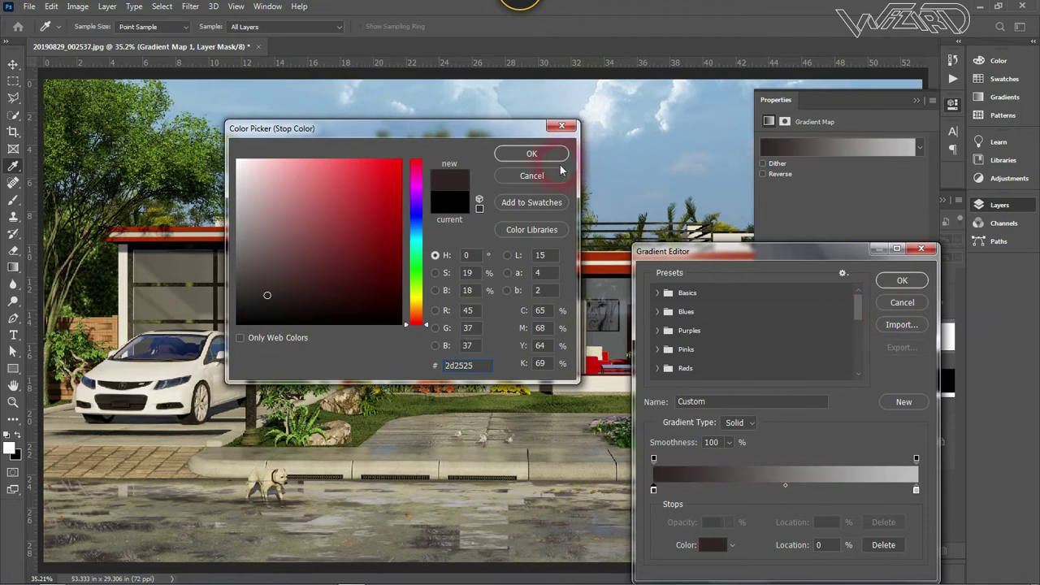
click(265, 322)
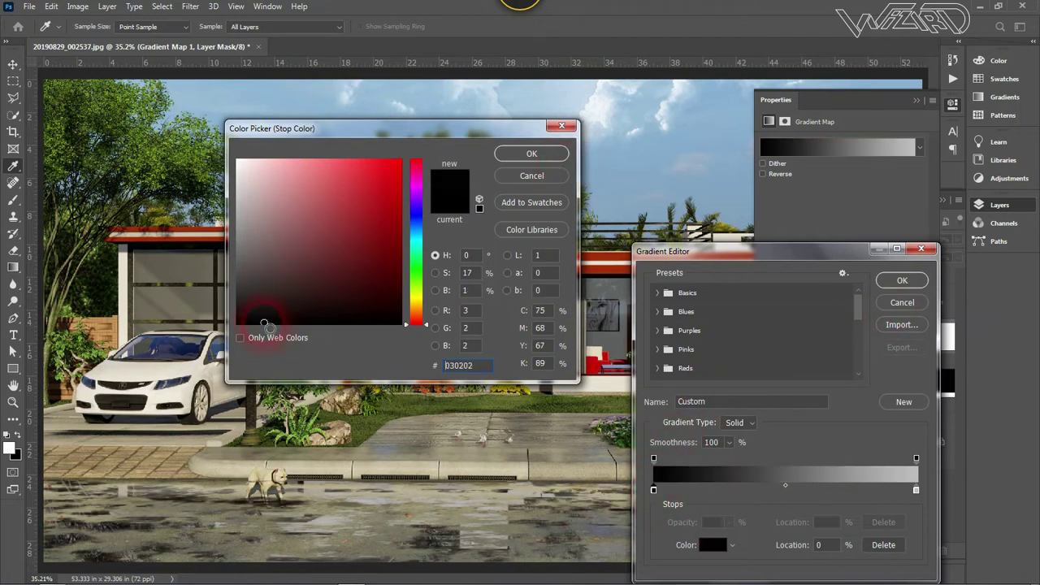
click(267, 315)
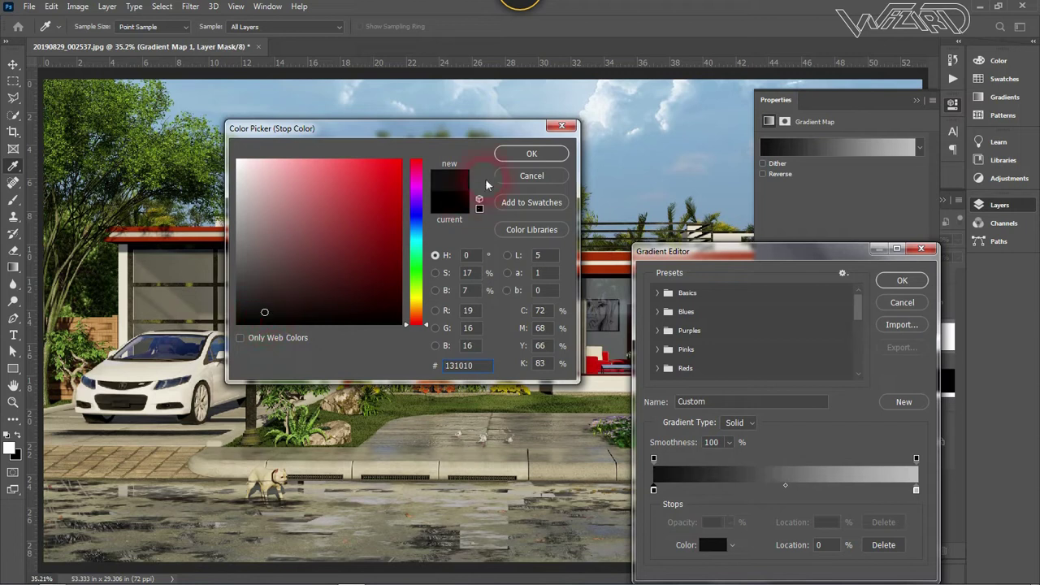
click(531, 154)
click(902, 280)
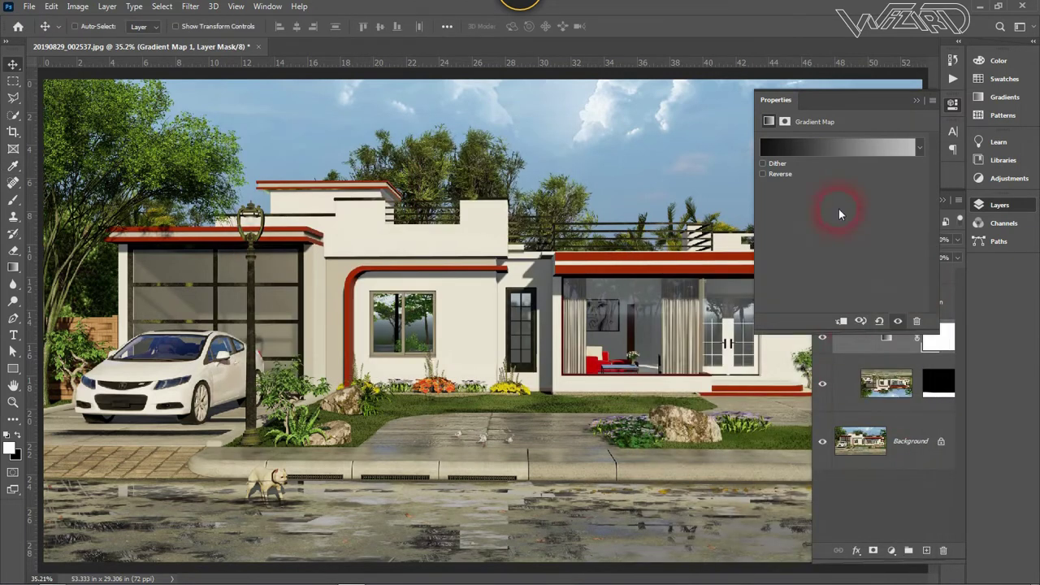
Step: Lower the Gradient Map's opacity to 32%
click(918, 100)
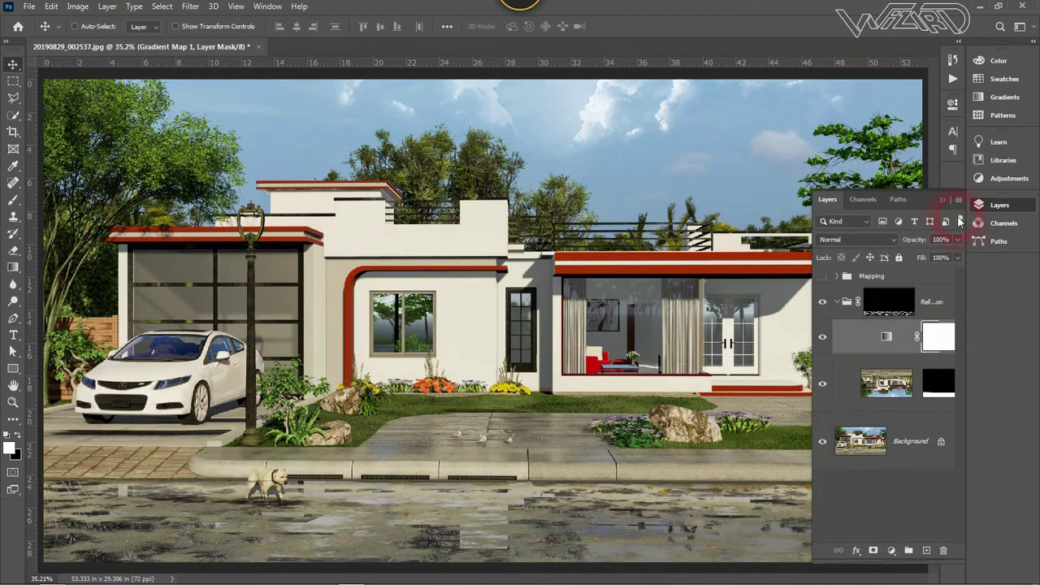
drag(925, 261, 924, 257)
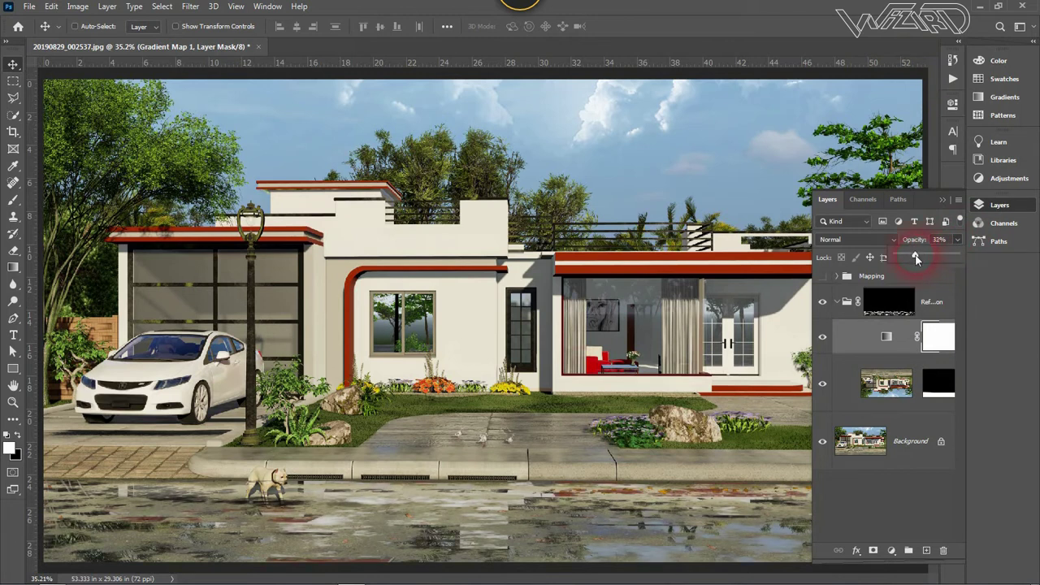
drag(918, 258, 916, 259)
click(942, 201)
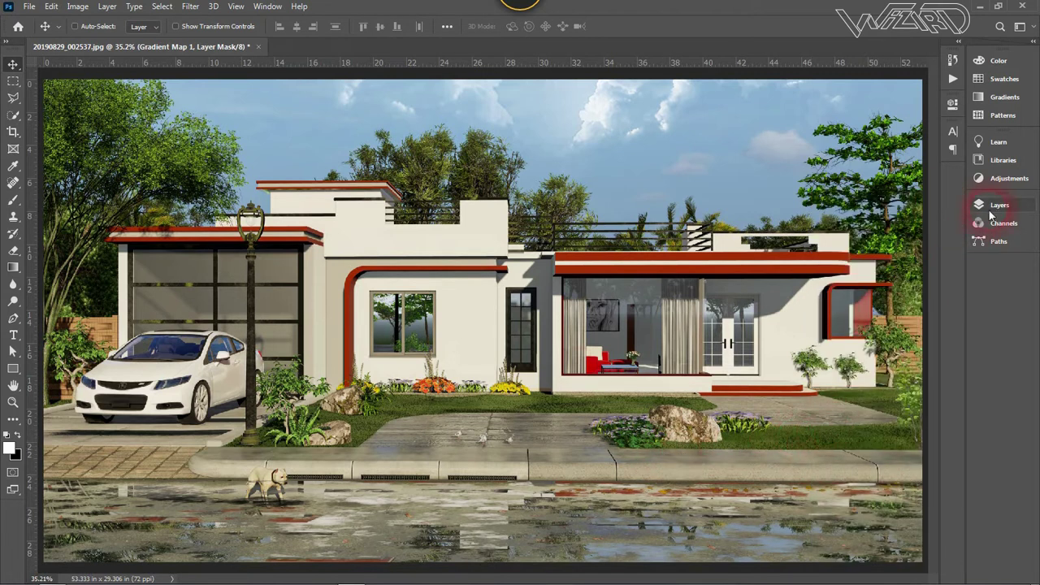
click(991, 204)
Step: Add a Curves adjustment with a brightening curve
click(891, 487)
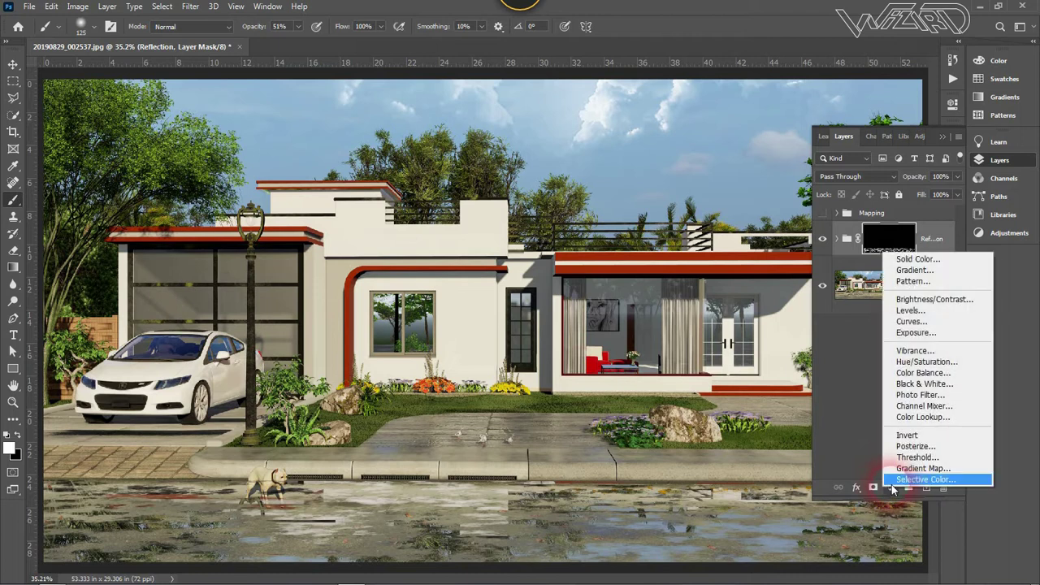
click(906, 320)
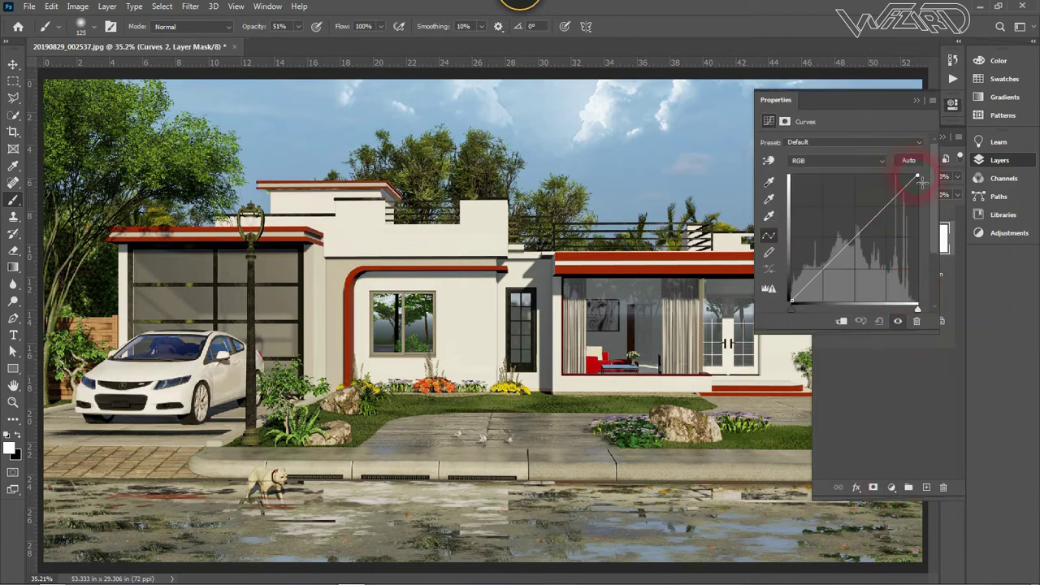
mouse_move(921, 180)
mouse_down()
mouse_move(866, 181)
mouse_move(889, 182)
mouse_up()
click(917, 102)
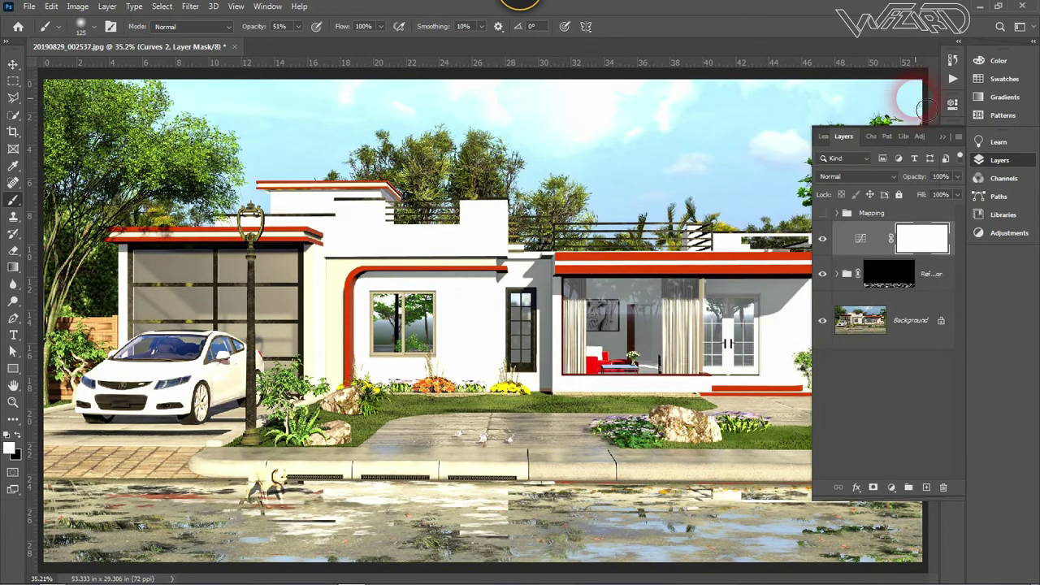
Step: Clip the Curves 2 layer to the Reflection group with Create Clipping Mask
click(934, 244)
mouse_move(934, 249)
mouse_down()
mouse_move(914, 264)
mouse_move(917, 236)
mouse_up()
right_click(843, 231)
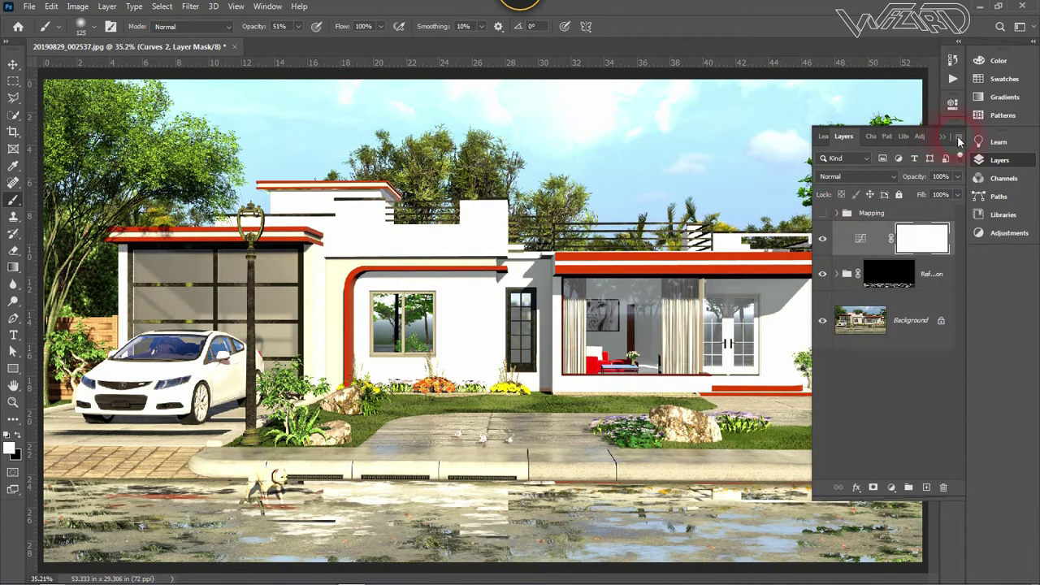
click(959, 137)
click(857, 437)
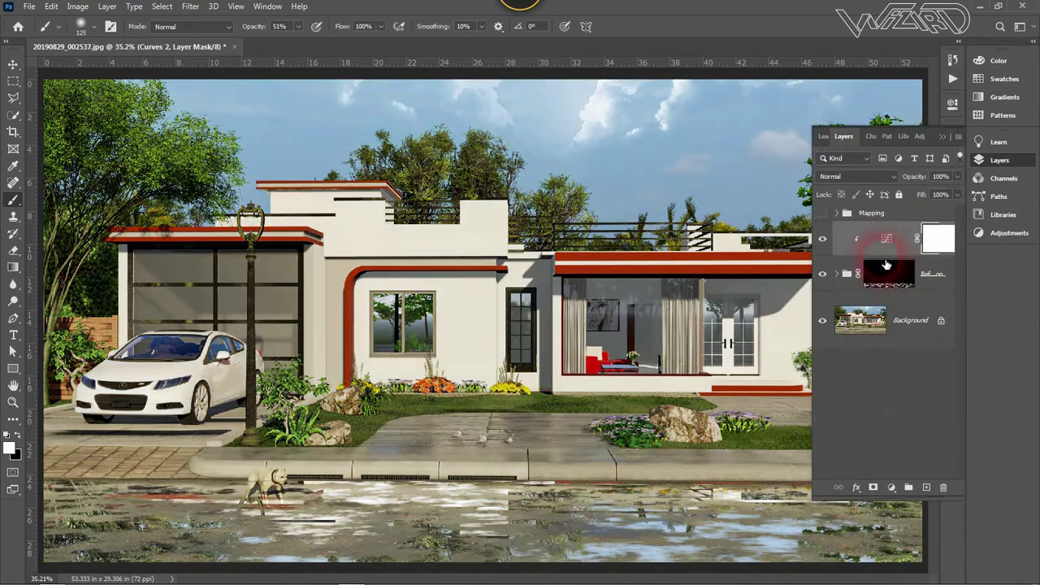
Step: Fill the Curves 2 mask with black via Edit > Fill
click(50, 7)
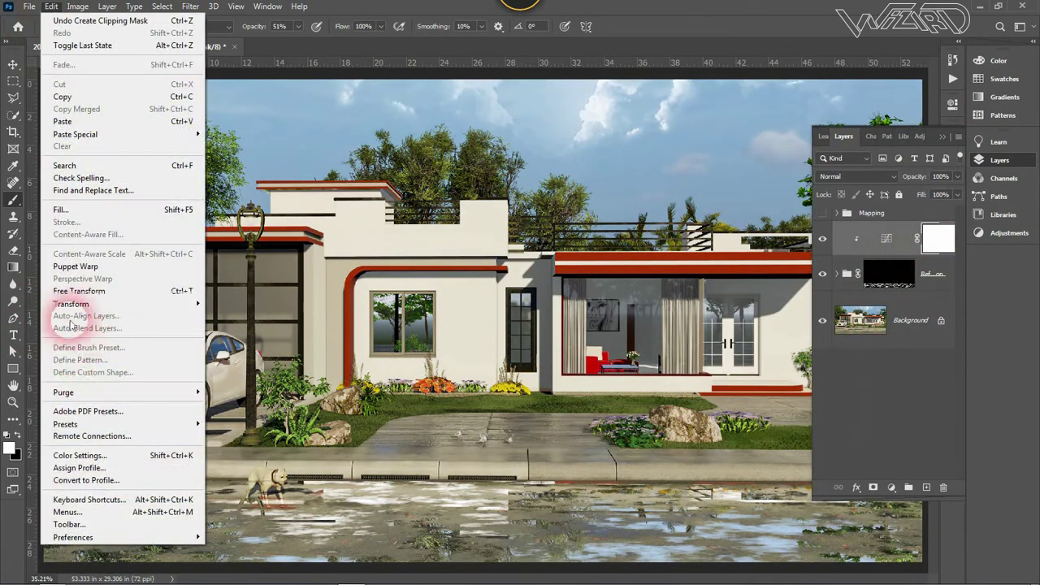
click(61, 209)
click(522, 152)
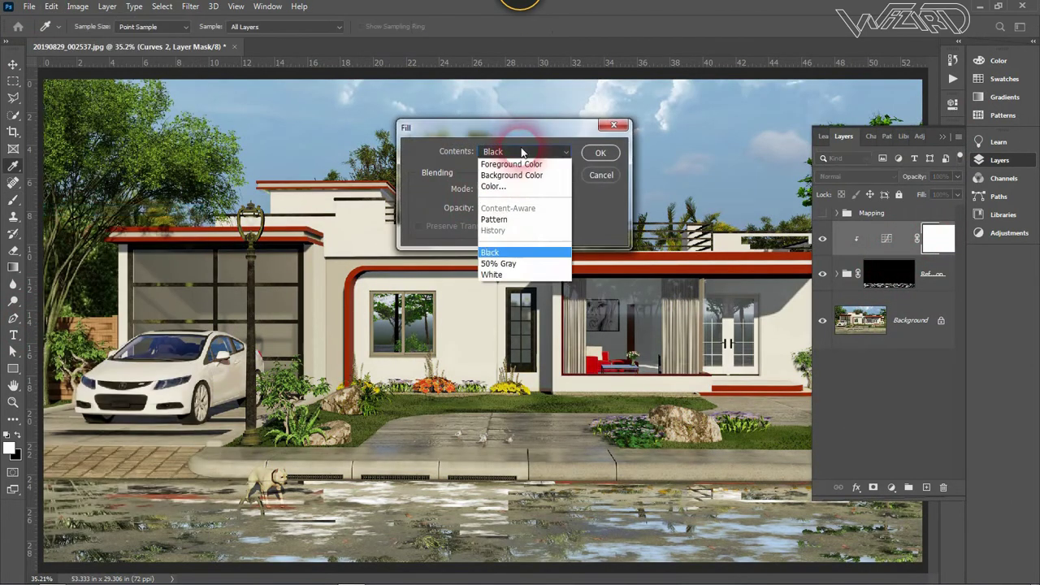
click(534, 252)
click(600, 153)
Step: Paint the Curves 2 mask over the puddles with a 250 px brush at 74% opacity
key(b)
click(947, 240)
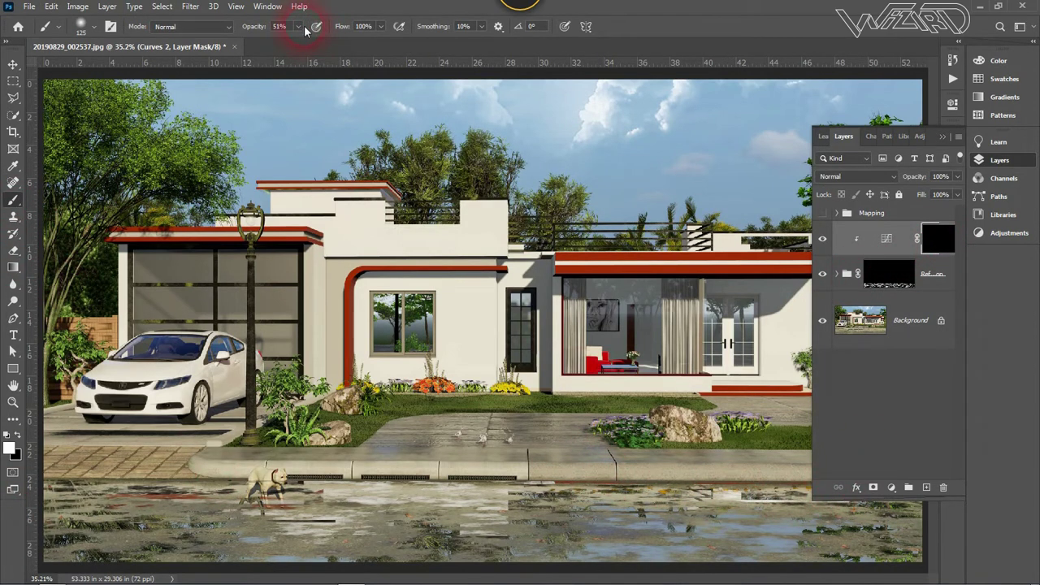
drag(304, 25, 312, 40)
click(907, 115)
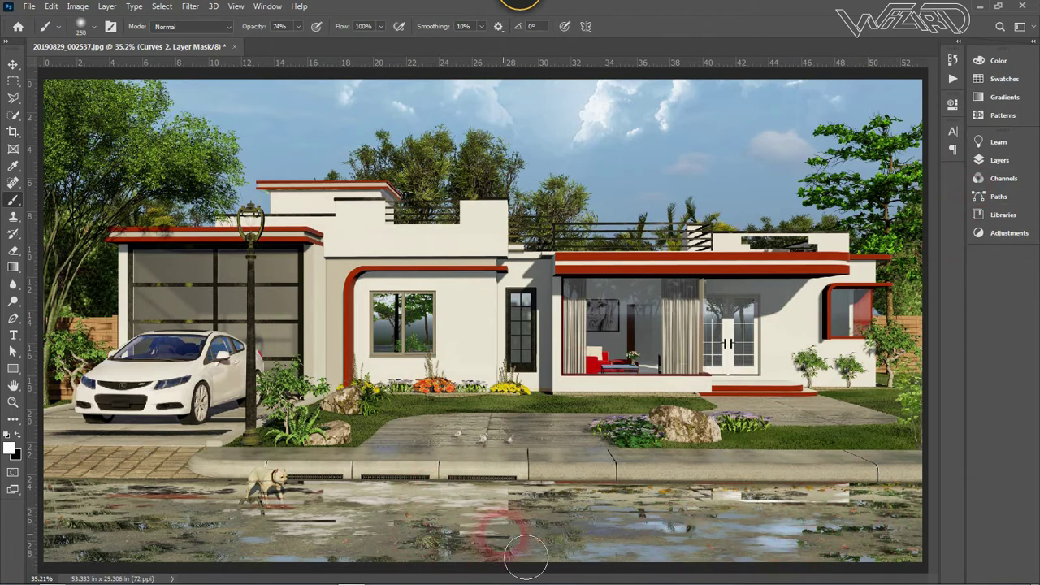
key(bracketright)
key(bracketright)
key(bracketright)
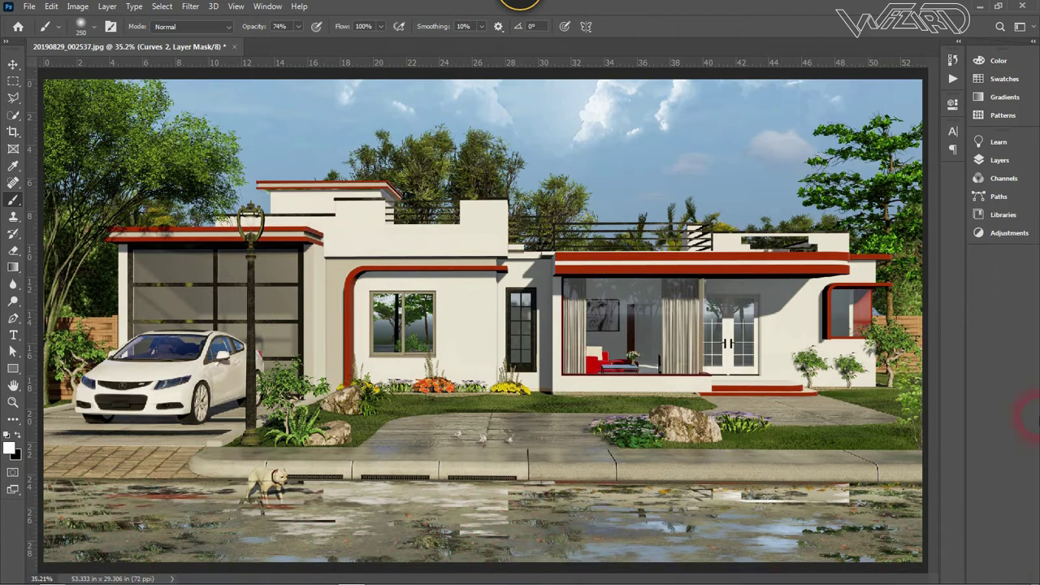
click(995, 161)
click(940, 140)
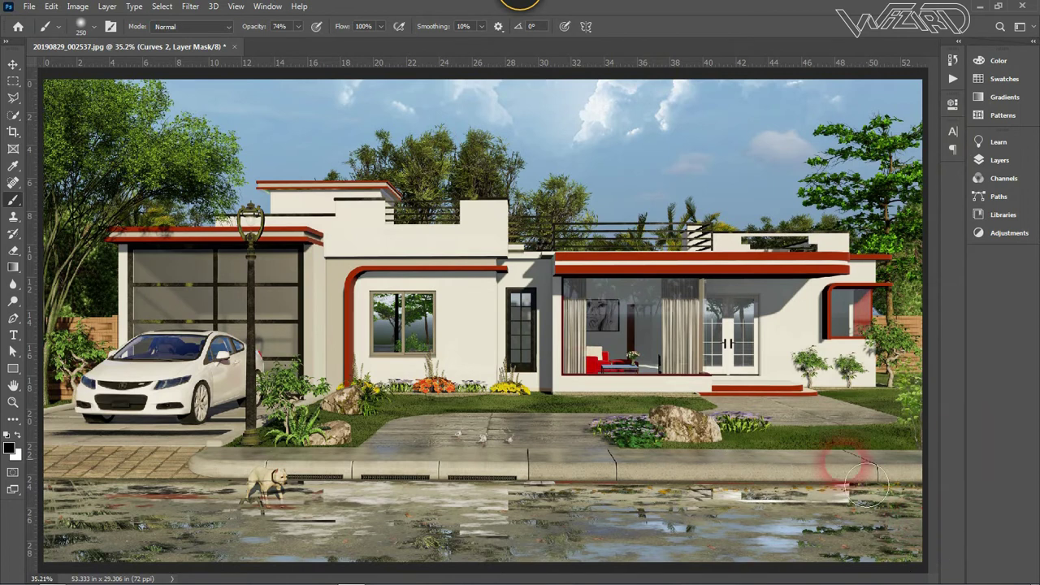
Step: Select the Background copy layer inside the Reflection group
click(999, 160)
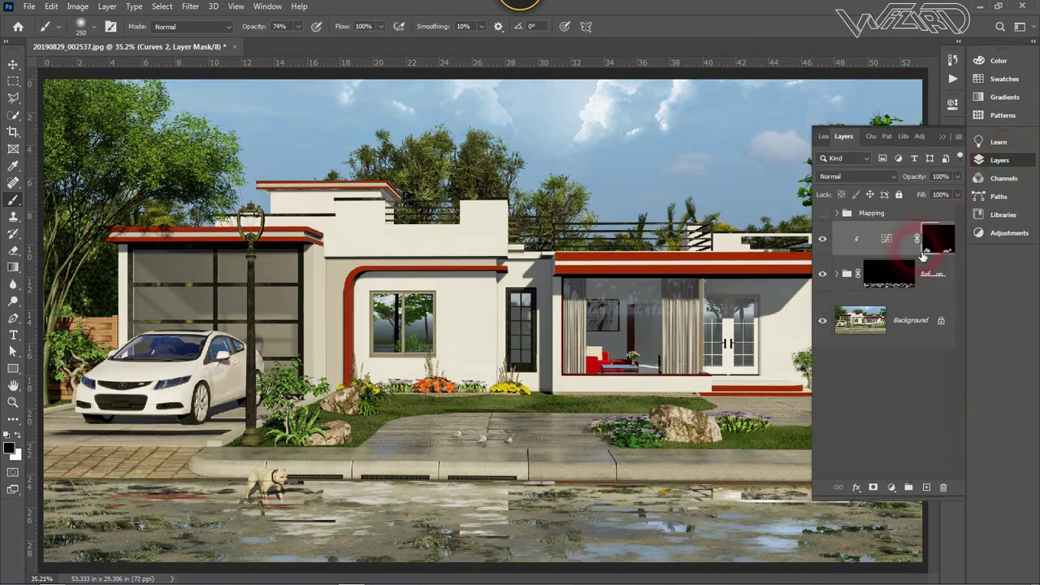
click(837, 275)
click(888, 357)
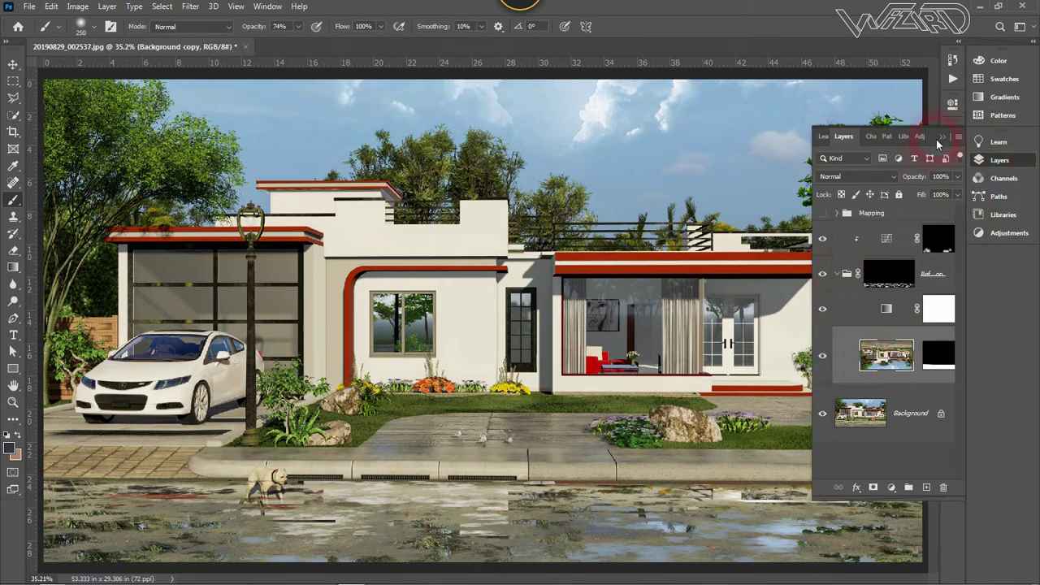
click(941, 138)
Step: Move the Background copy reflection down, then back up so it sits just under the curb
key(v)
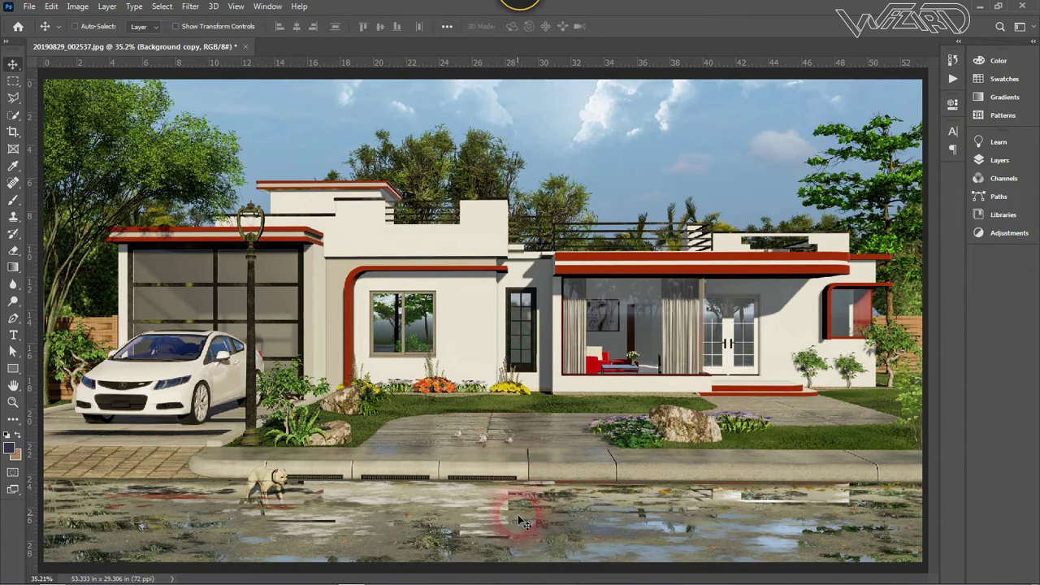
mouse_move(518, 515)
mouse_down()
mouse_move(531, 467)
mouse_move(525, 476)
mouse_up()
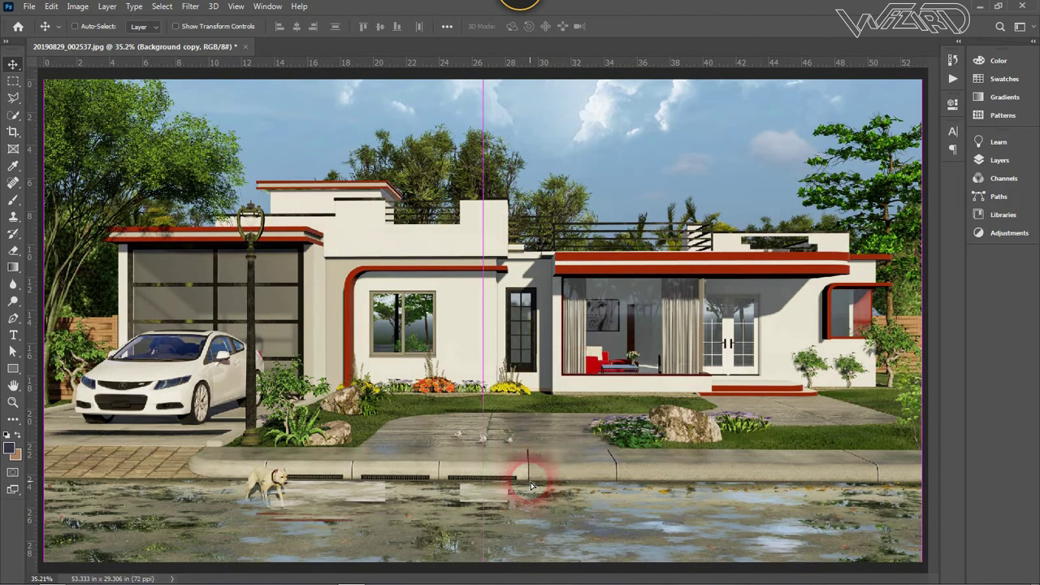
drag(585, 442, 725, 496)
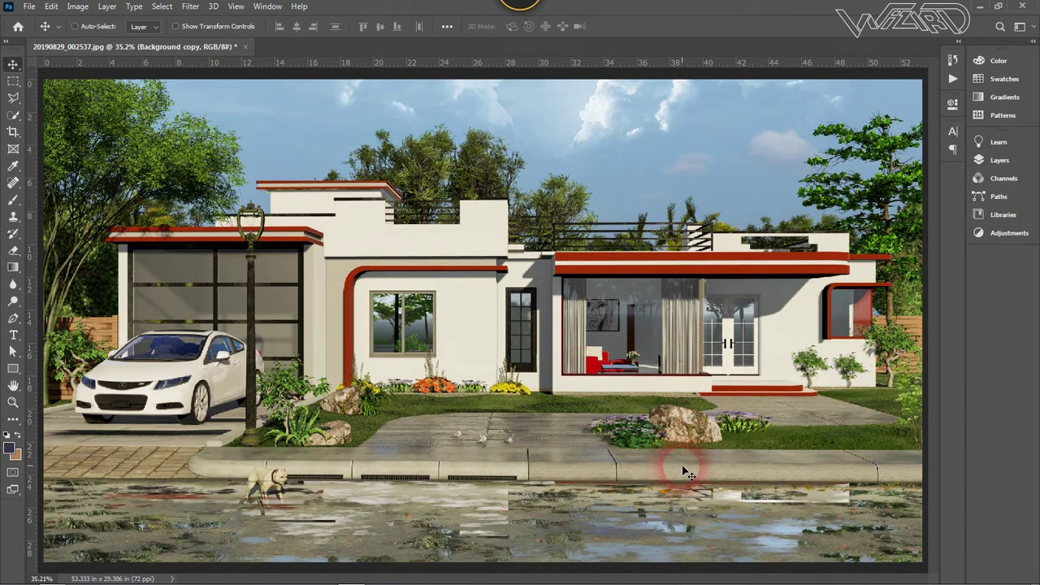
drag(650, 453, 641, 518)
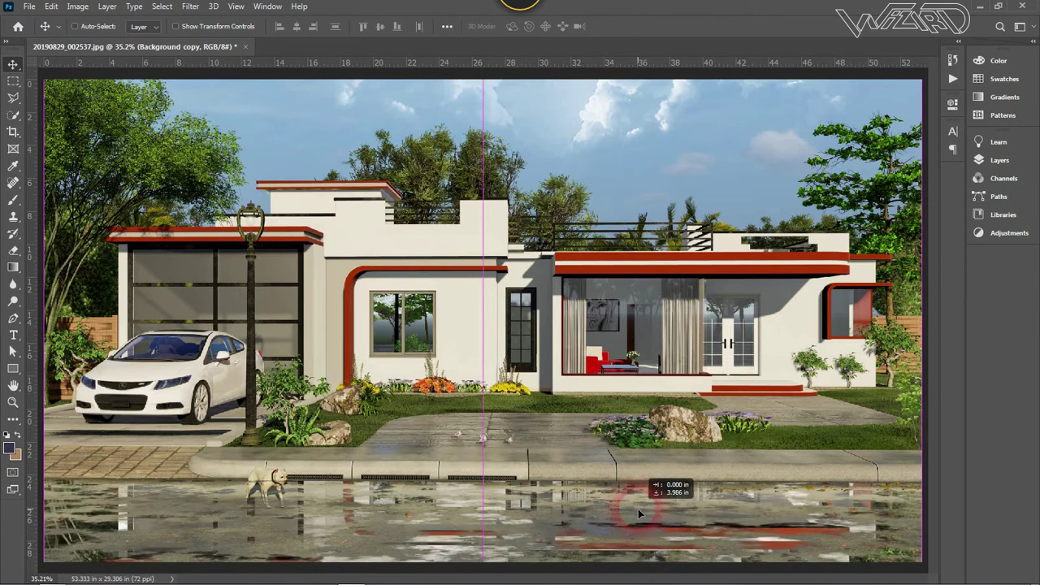
drag(641, 518, 632, 448)
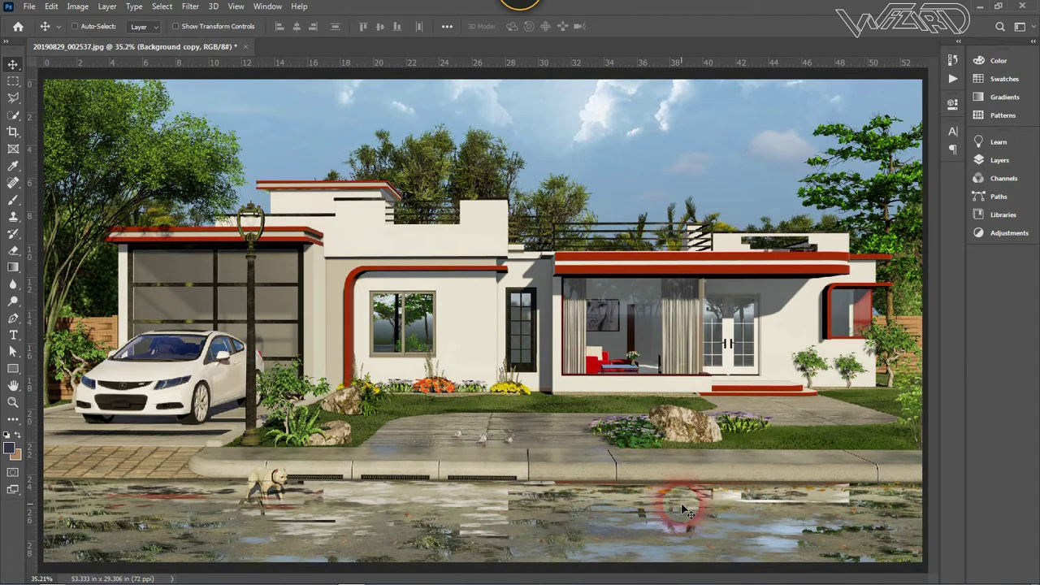
click(1013, 158)
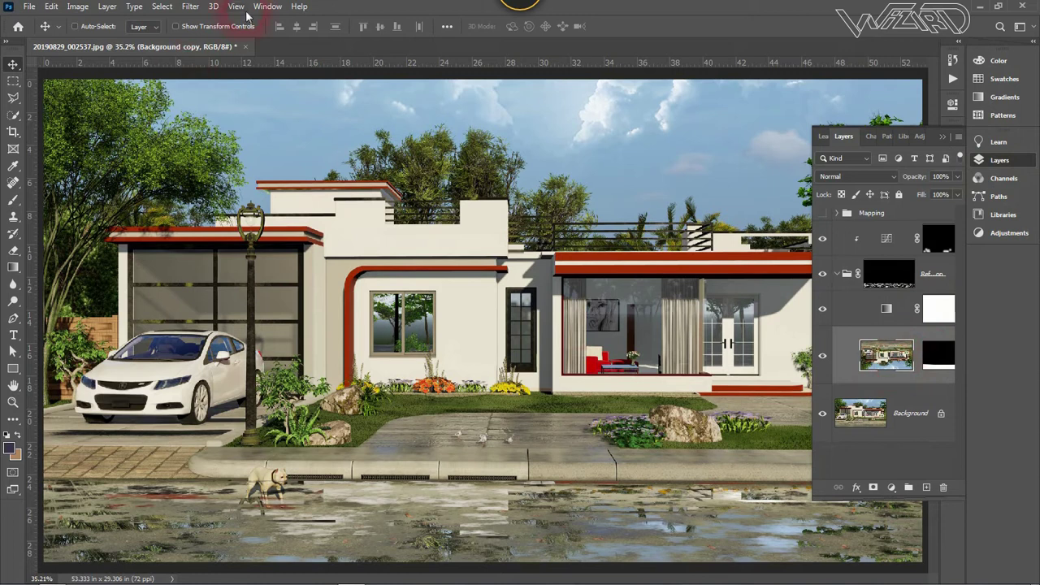
Step: Apply a Path Blur with 5% speed to the Background copy reflection layer
click(191, 6)
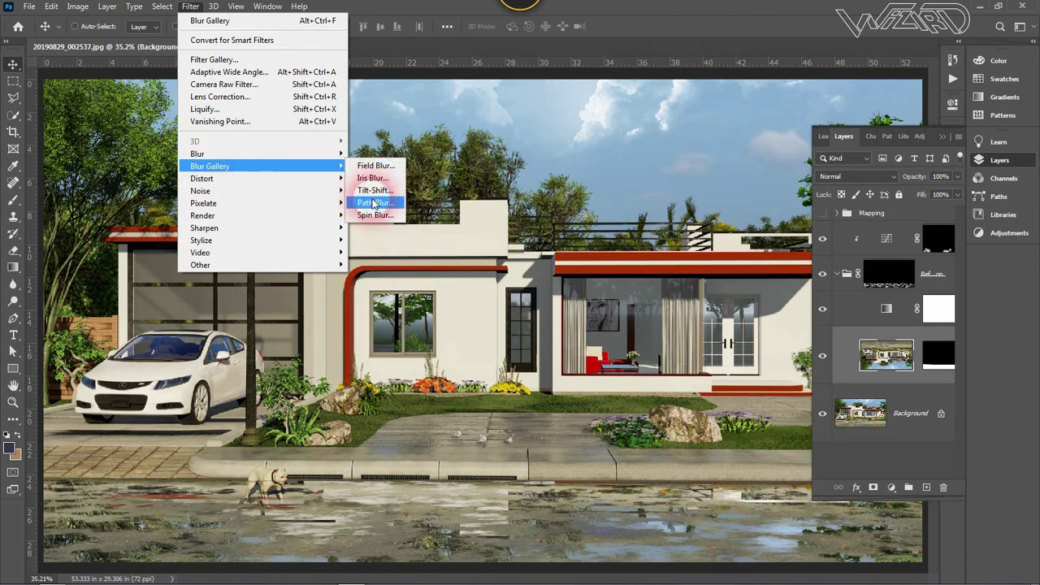
click(371, 202)
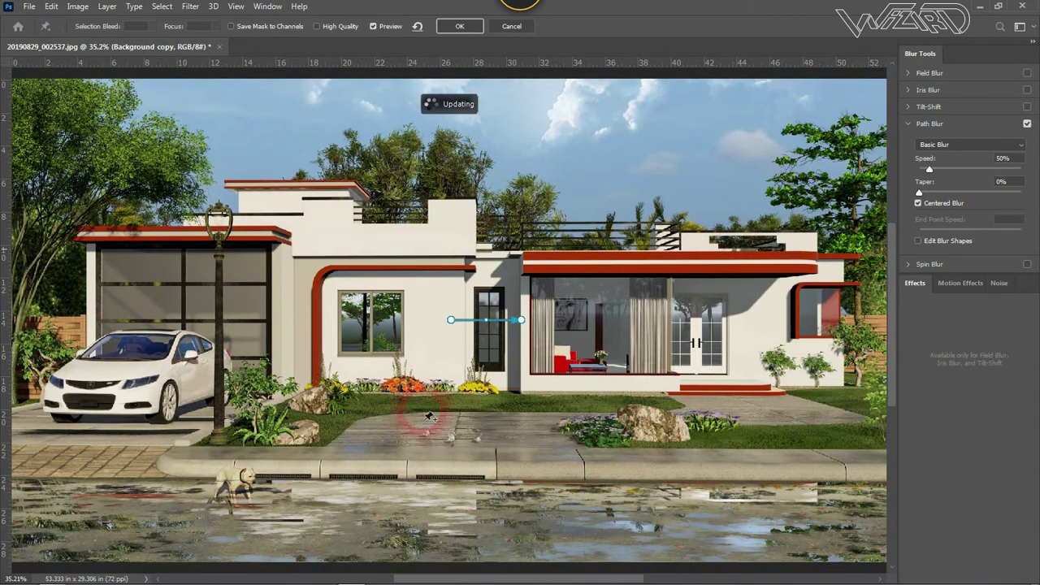
drag(486, 320, 468, 480)
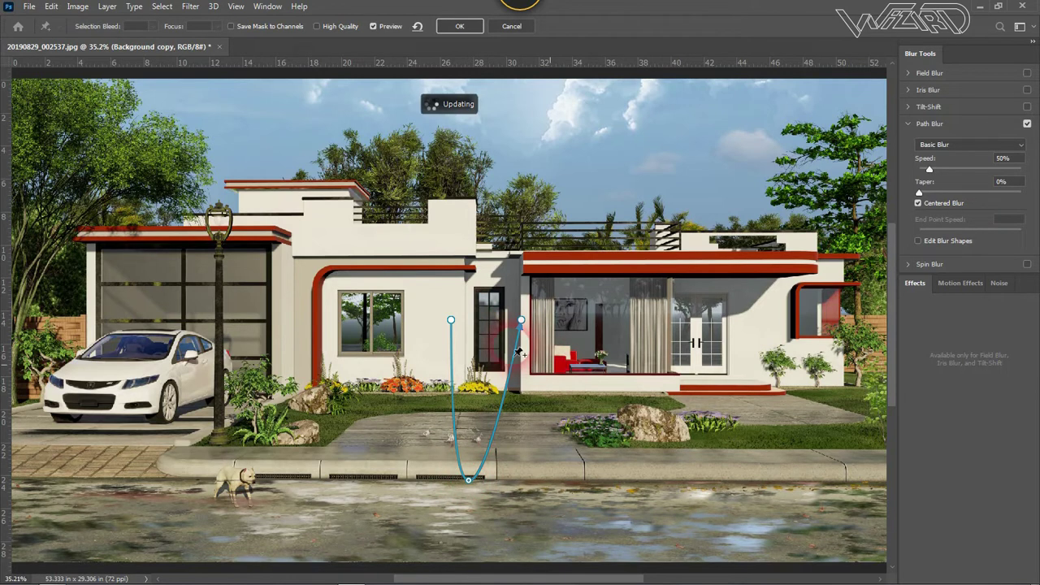
key(ctrl+z)
drag(929, 169, 1010, 171)
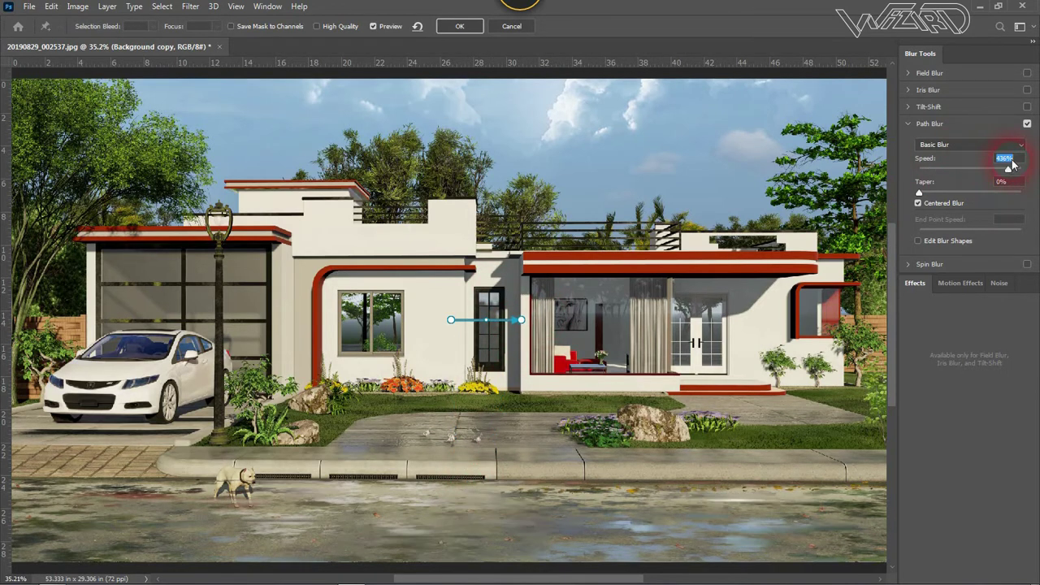
text(11)
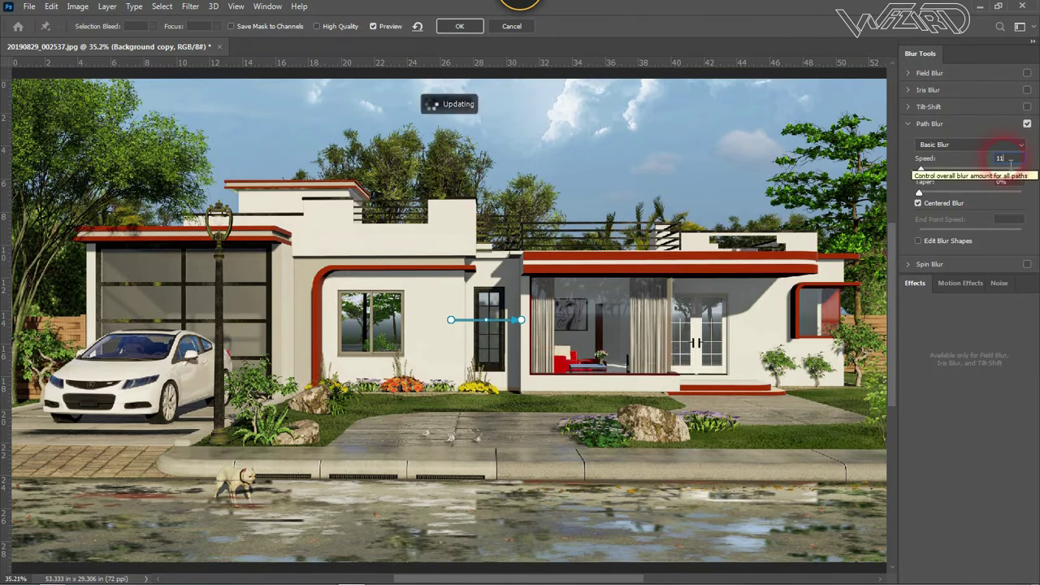
double_click(1001, 158)
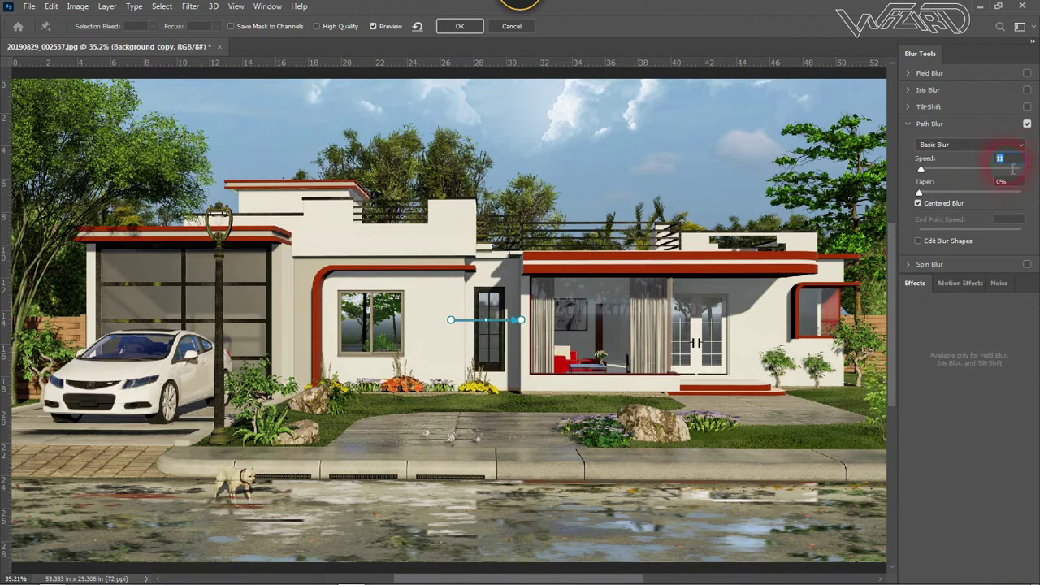
text(5)
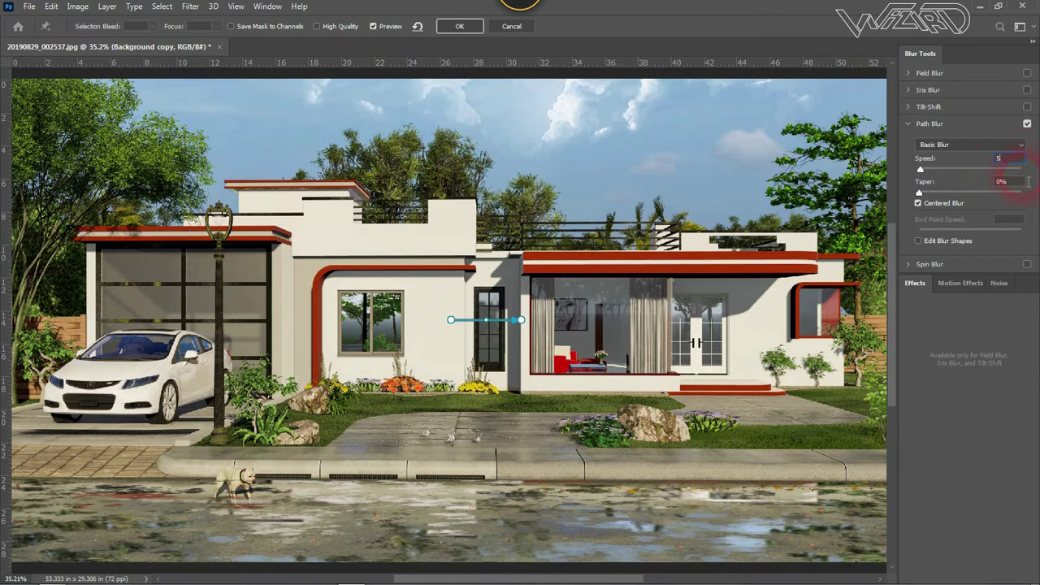
key(Return)
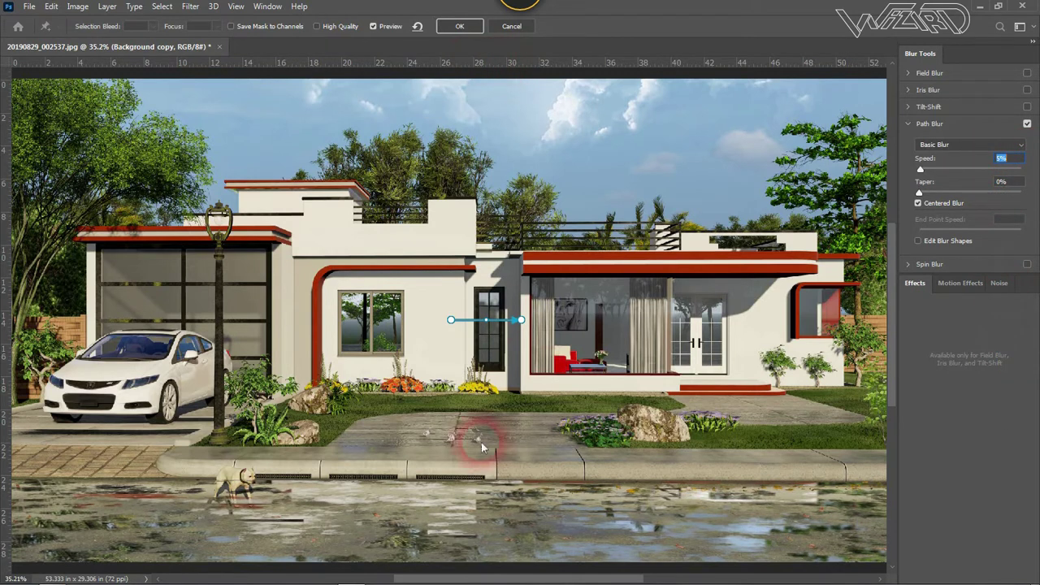
click(460, 26)
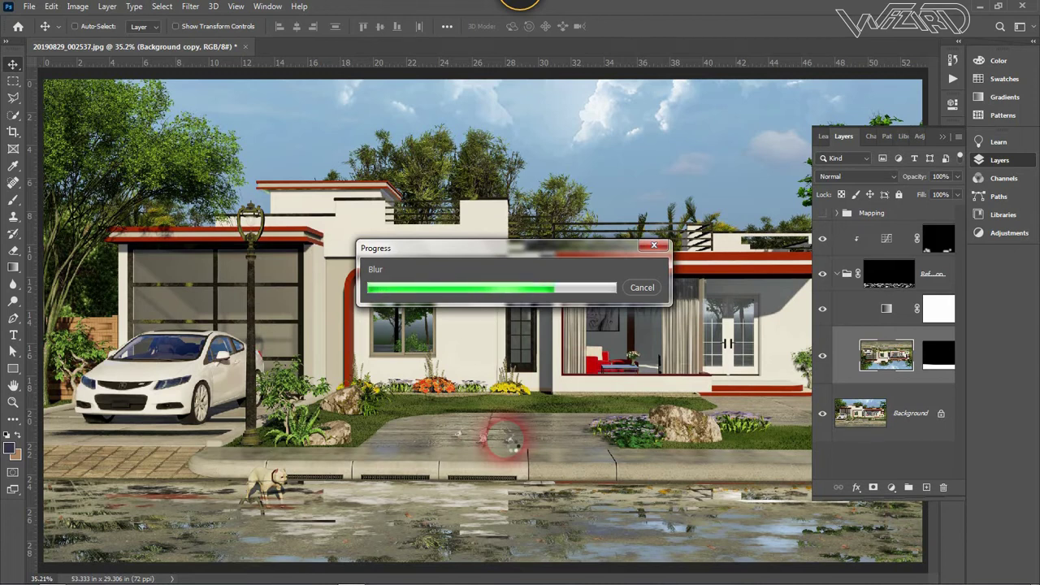
Step: Drop the Gradient Map 1 opacity from 72% to about 30%
click(868, 307)
click(957, 178)
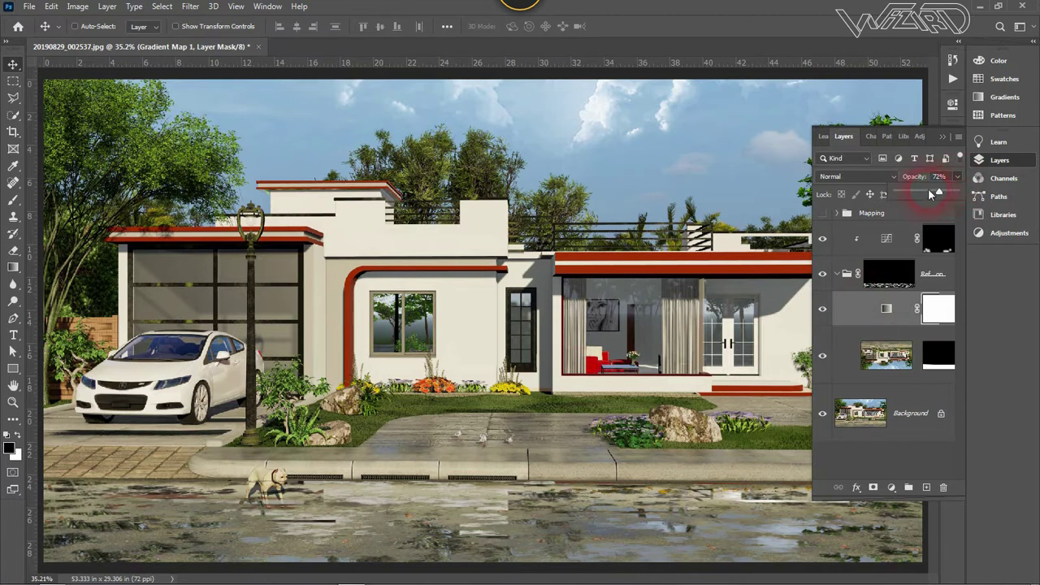
drag(932, 192, 916, 194)
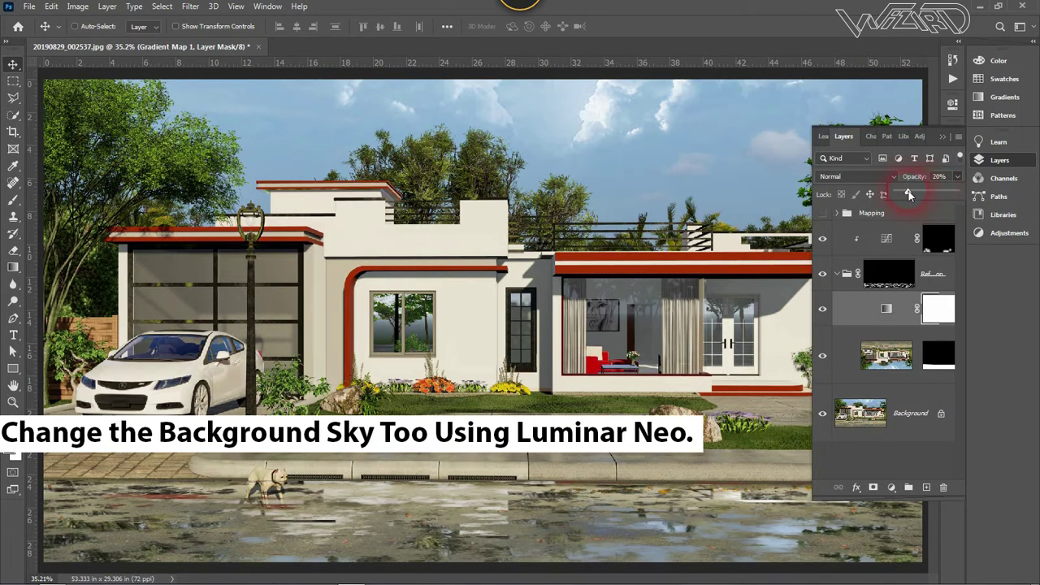
click(944, 136)
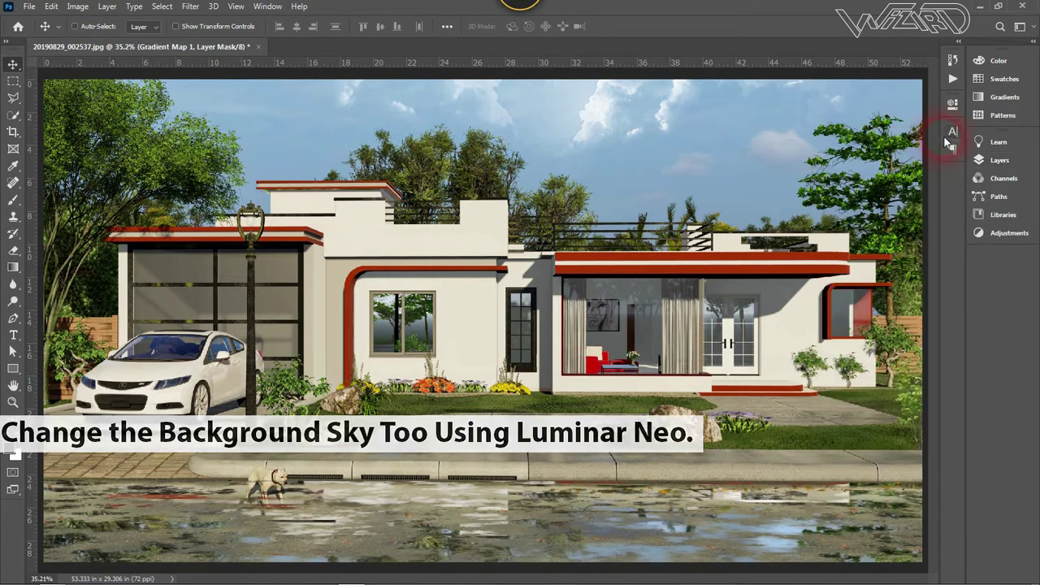